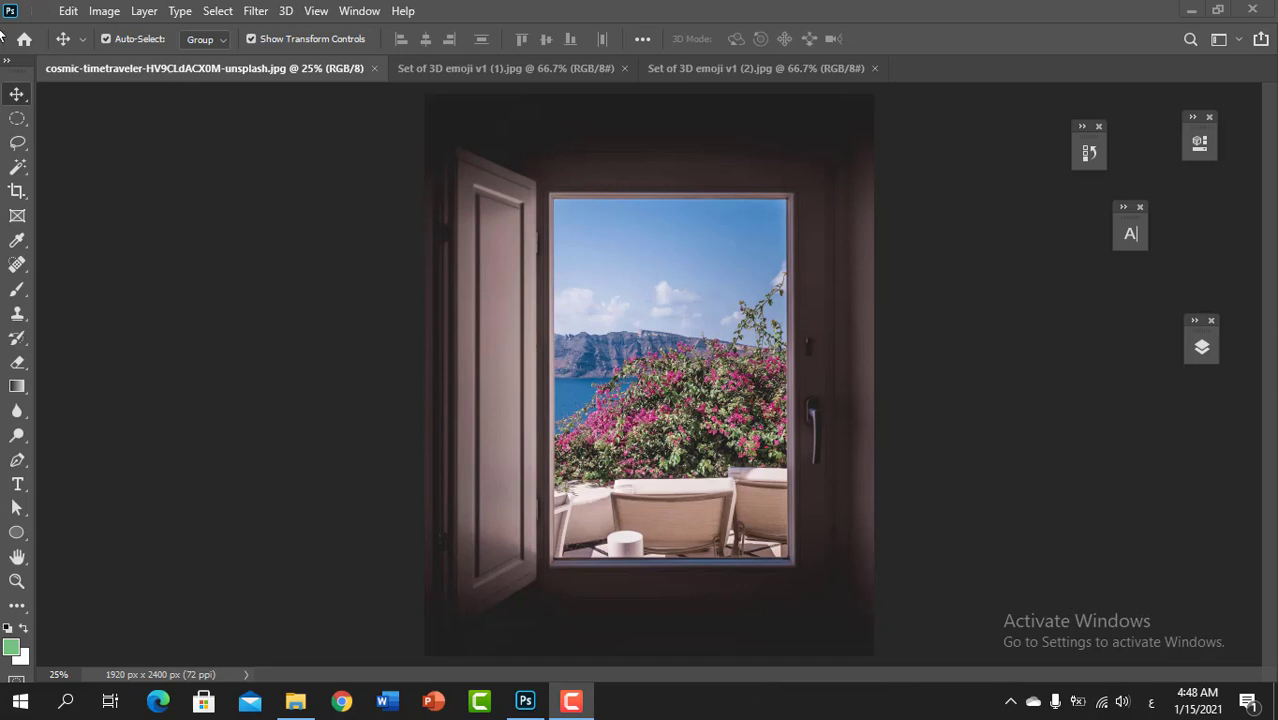
Pick the plain freehand Lasso Tool from the lasso tool flyout
{"action": "left_click", "coordinate": [15, 121]}
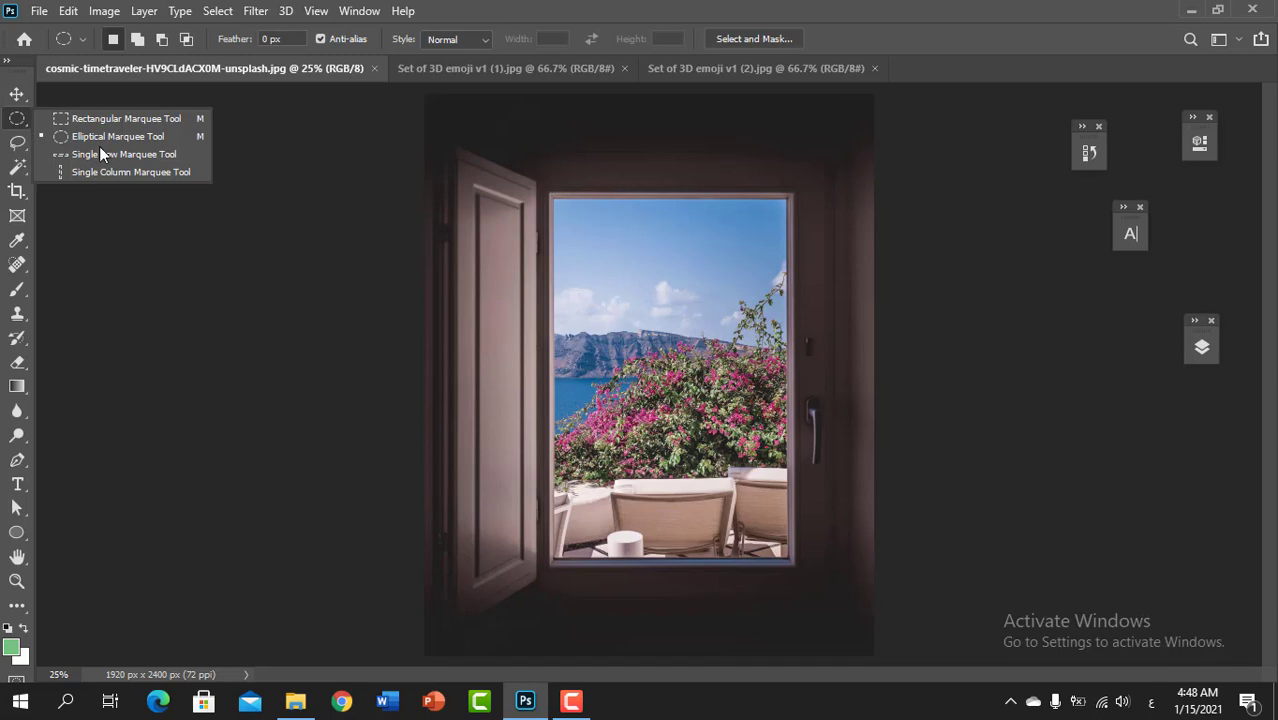
{"action": "left_click", "coordinate": [18, 143]}
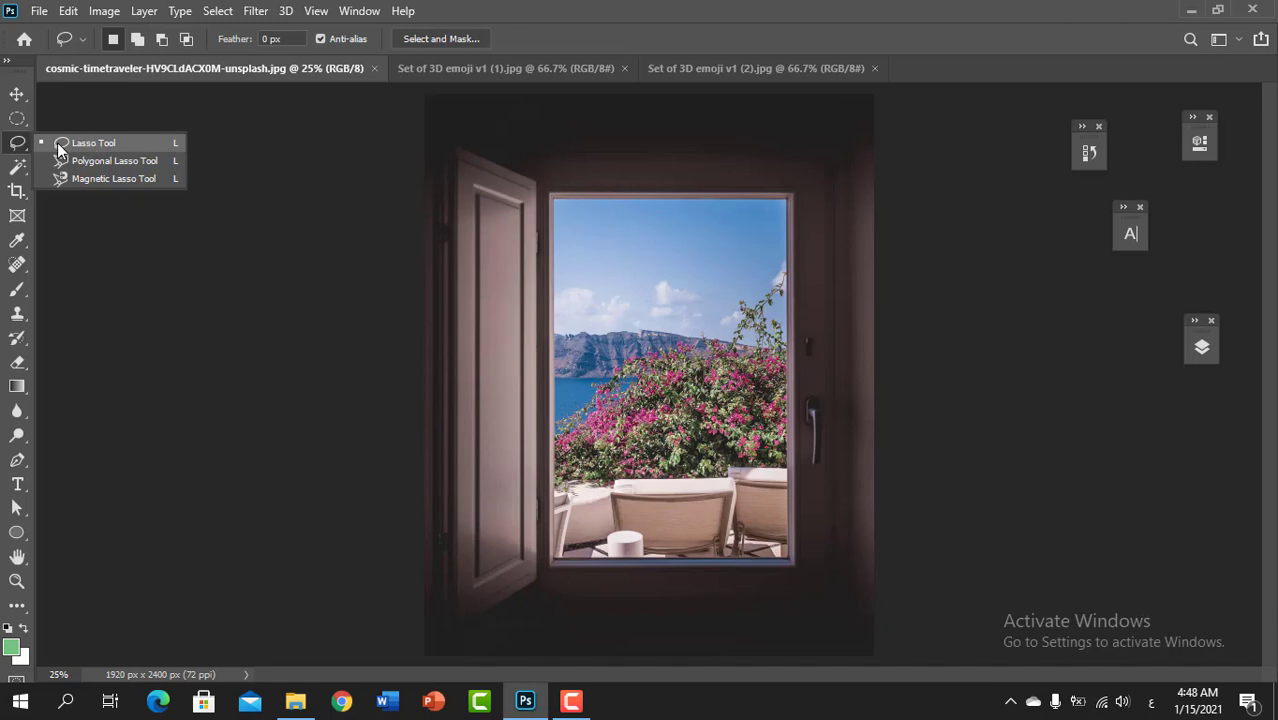
{"action": "left_click", "coordinate": [75, 143]}
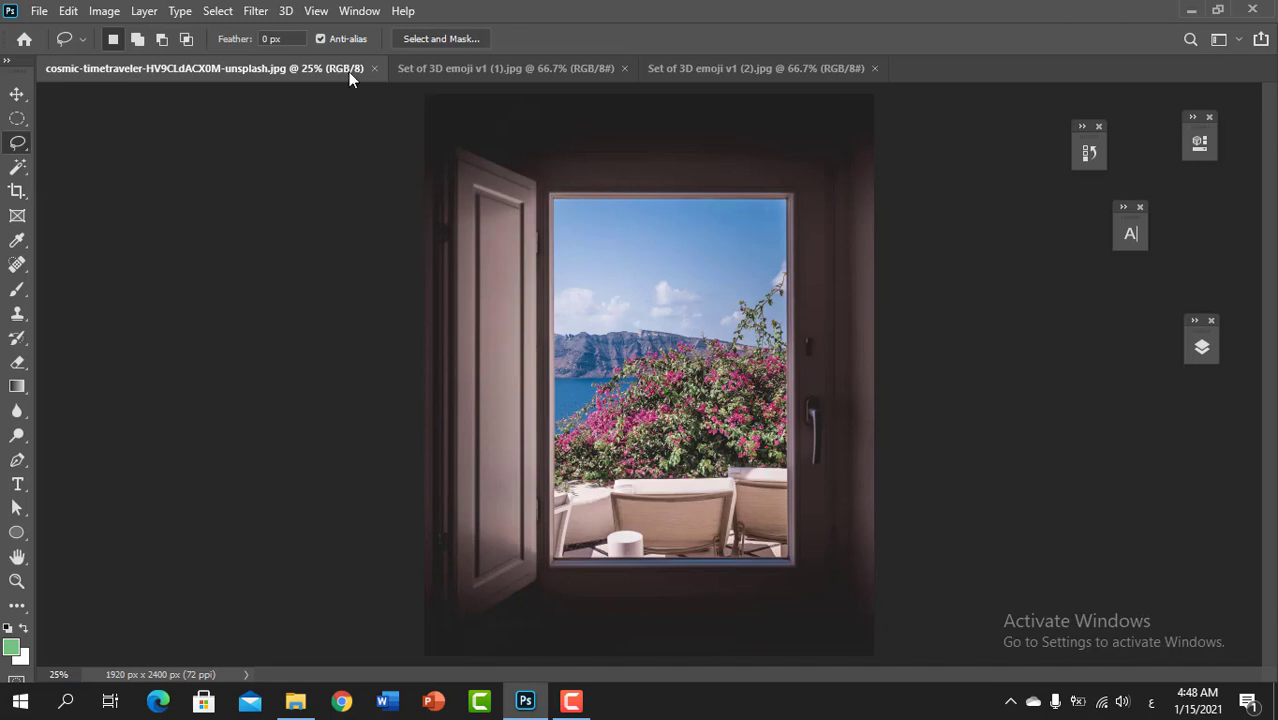
On the 3D emoji image, zoom in and lasso around the larger right eye
{"action": "left_click", "coordinate": [430, 72]}
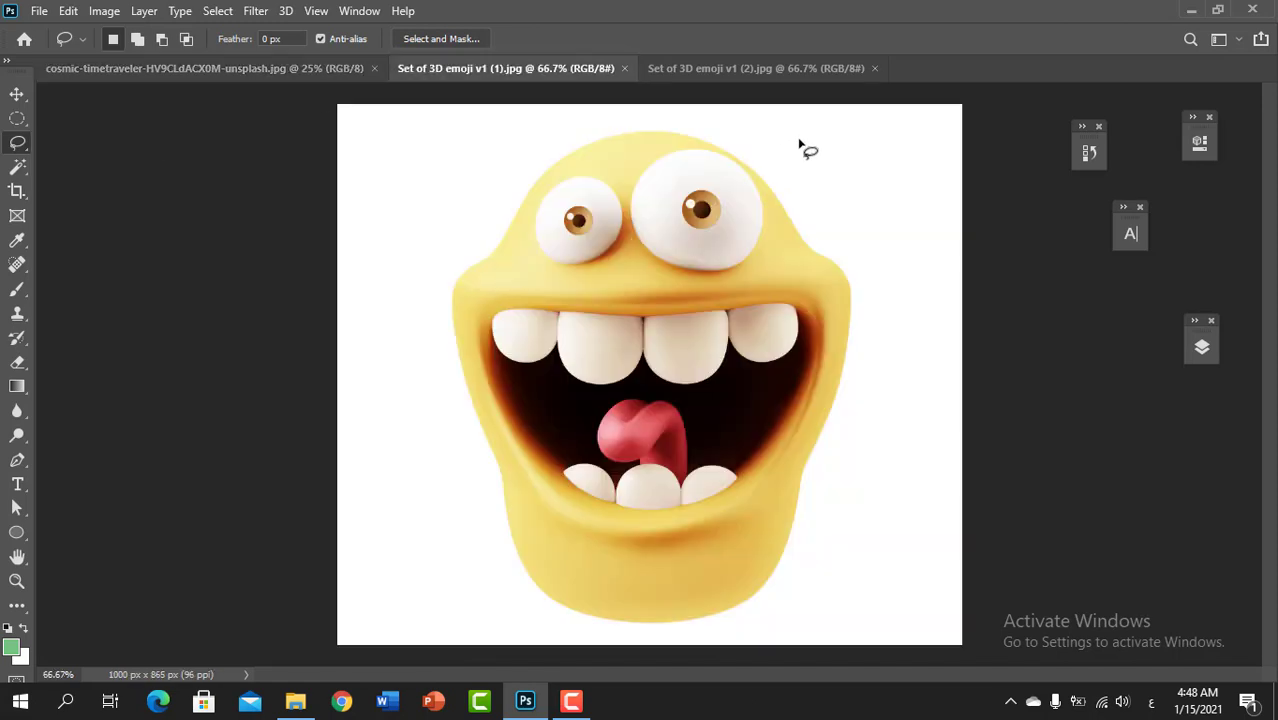
{"action": "scroll", "coordinate": [800, 143], "scroll_direction": "up", "scroll_amount": 1}
{"action": "scroll", "coordinate": [775, 150], "scroll_direction": "up", "scroll_amount": 2}
{"action": "scroll", "coordinate": [600, 180], "scroll_direction": "up", "scroll_amount": 2}
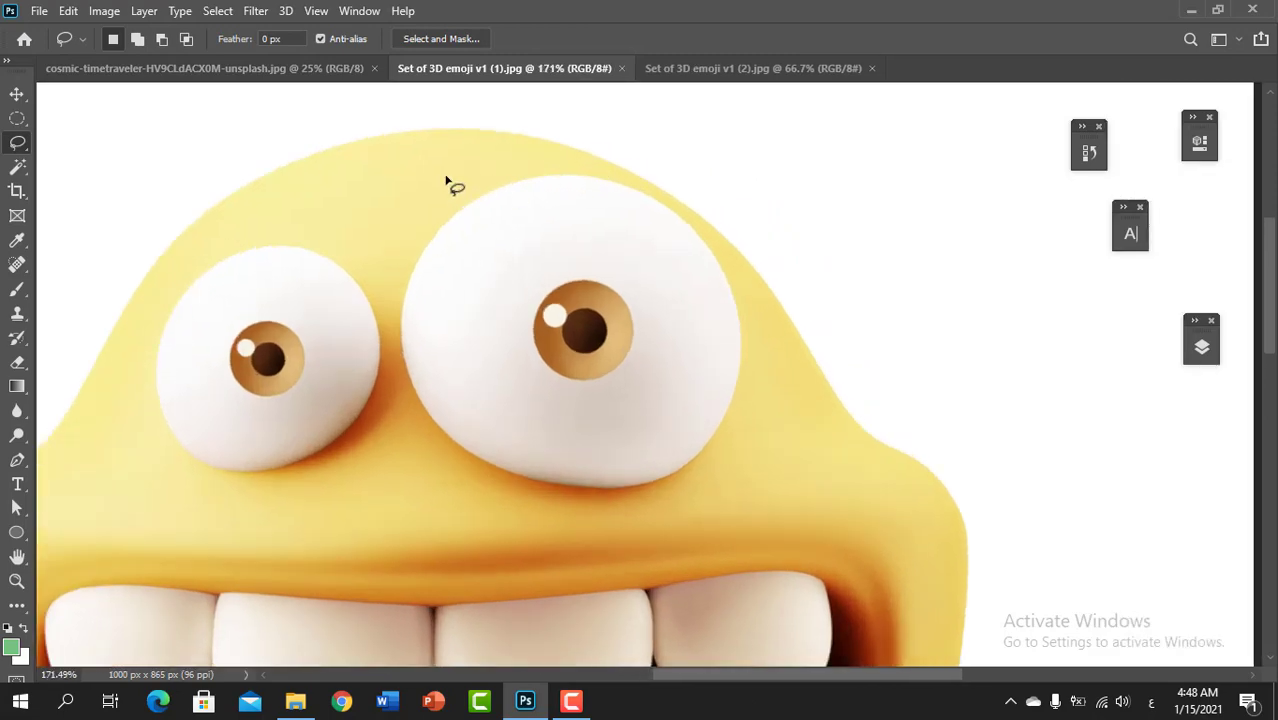
{"action": "left_click_drag", "start_coordinate": [446, 180], "coordinate": [590, 170]}
{"action": "mouse_move", "coordinate": [703, 232]}
{"action": "left_mouse_down"}
{"action": "mouse_move", "coordinate": [759, 374]}
{"action": "mouse_move", "coordinate": [653, 519]}
{"action": "mouse_move", "coordinate": [448, 454]}
{"action": "mouse_move", "coordinate": [402, 266]}
{"action": "mouse_move", "coordinate": [448, 180]}
{"action": "left_mouse_up"}
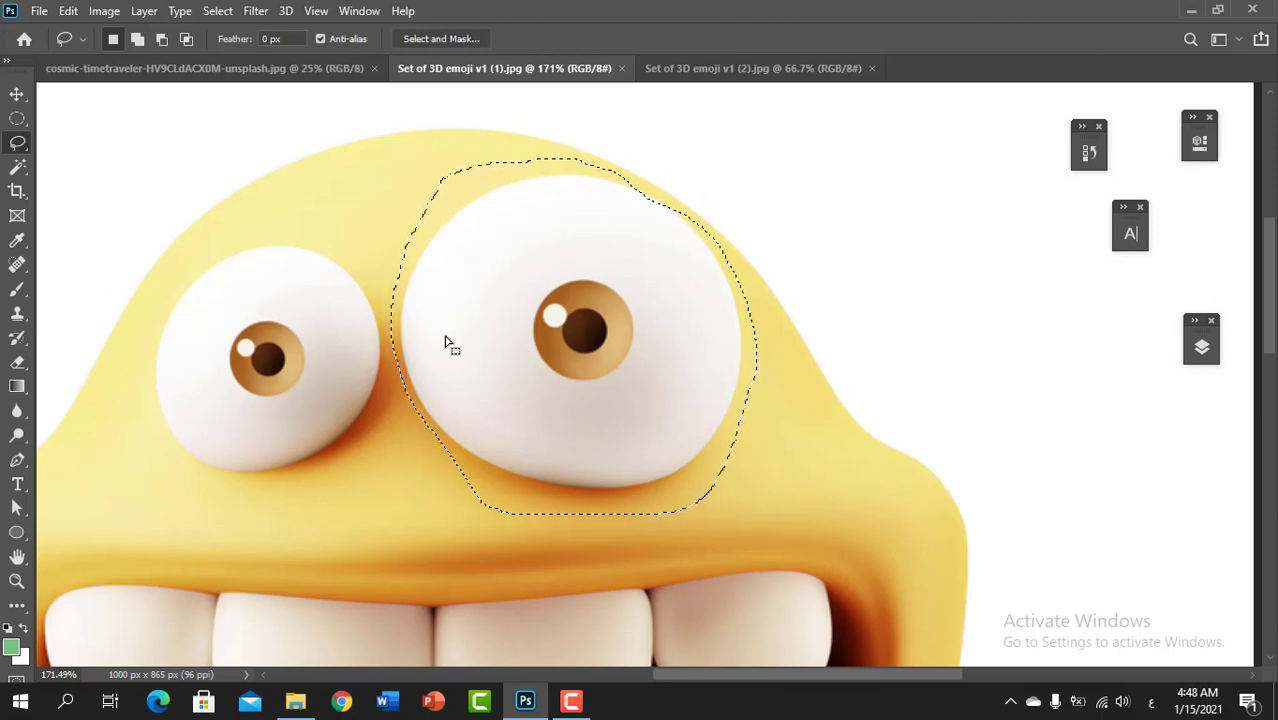
Copy the eye to a new layer, unlock Background as Layer 0, and hide it
{"action": "left_click", "coordinate": [1199, 346]}
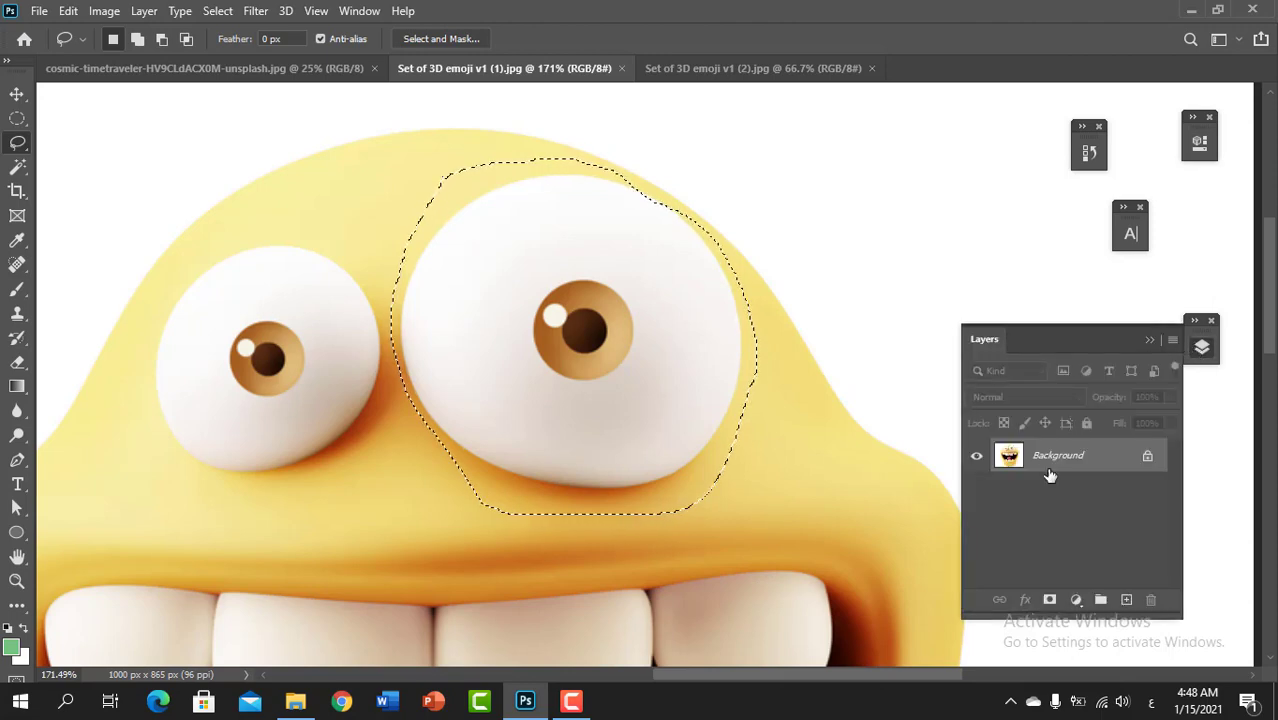
{"action": "key", "text": "ctrl+j"}
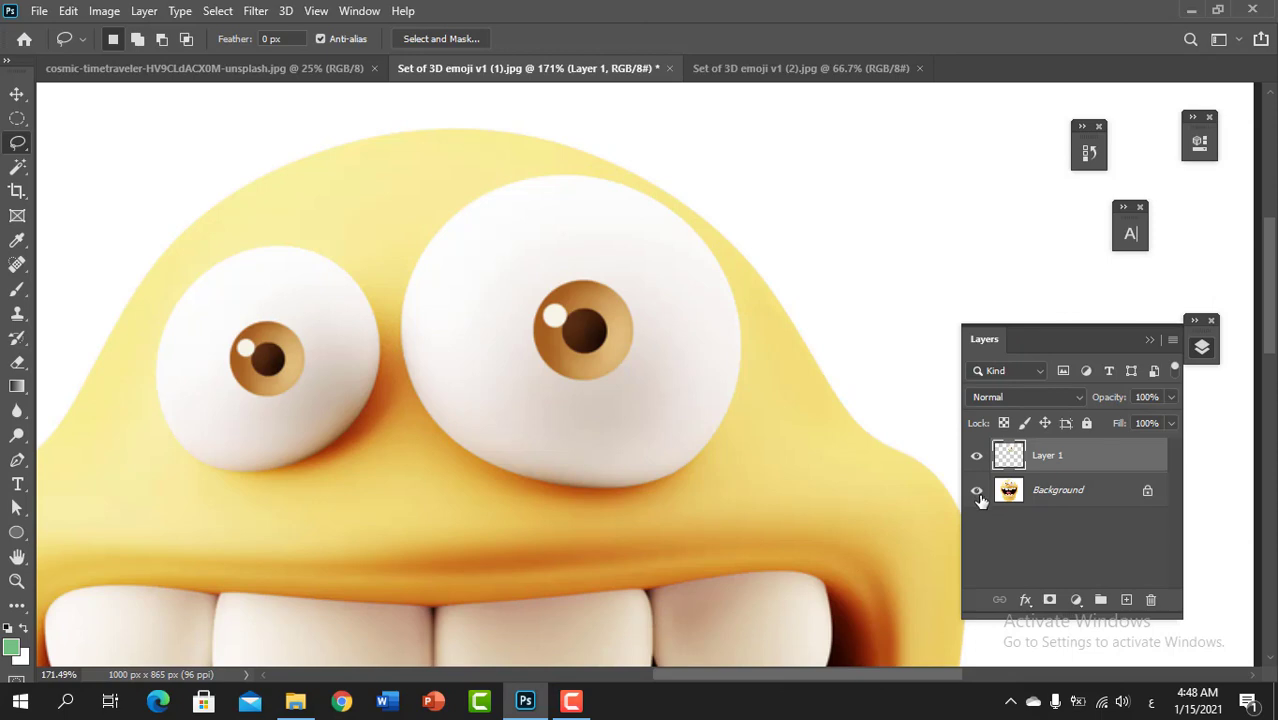
{"action": "left_click", "coordinate": [1147, 495]}
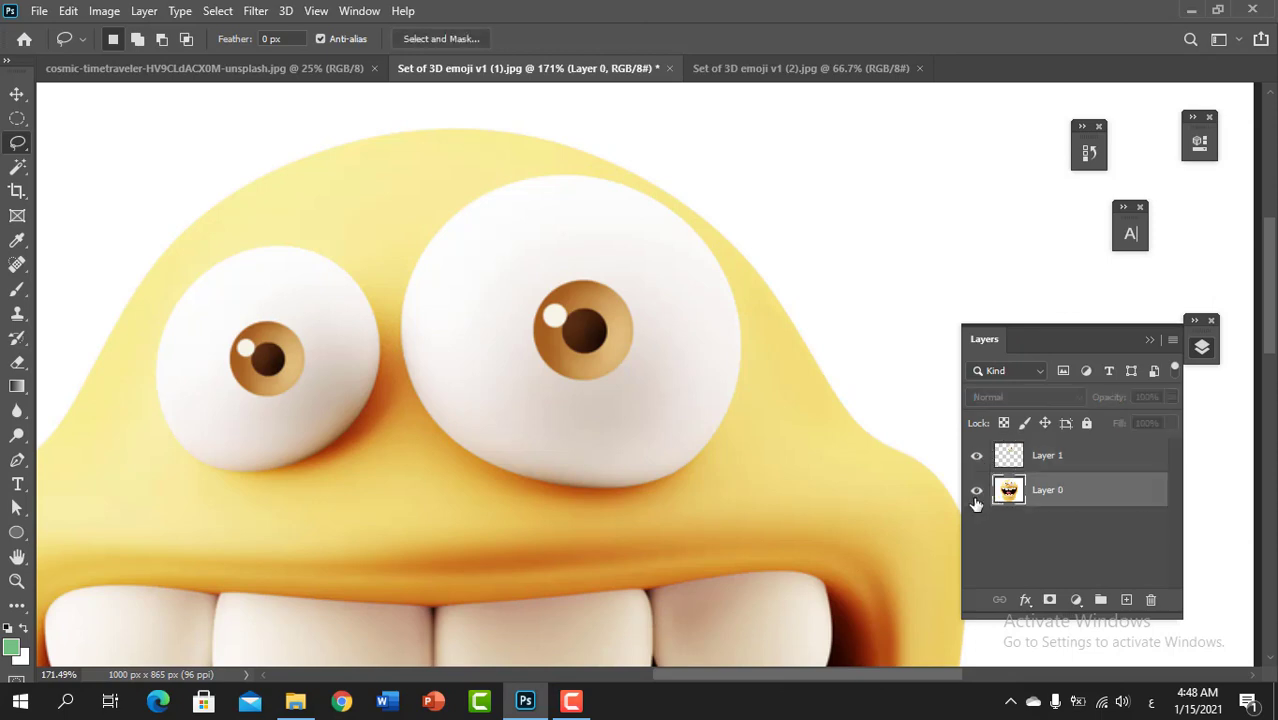
{"action": "left_click", "coordinate": [977, 490]}
{"action": "scroll", "coordinate": [860, 410], "scroll_direction": "down", "scroll_amount": 2}
{"action": "scroll", "coordinate": [860, 410], "scroll_direction": "down", "scroll_amount": 2}
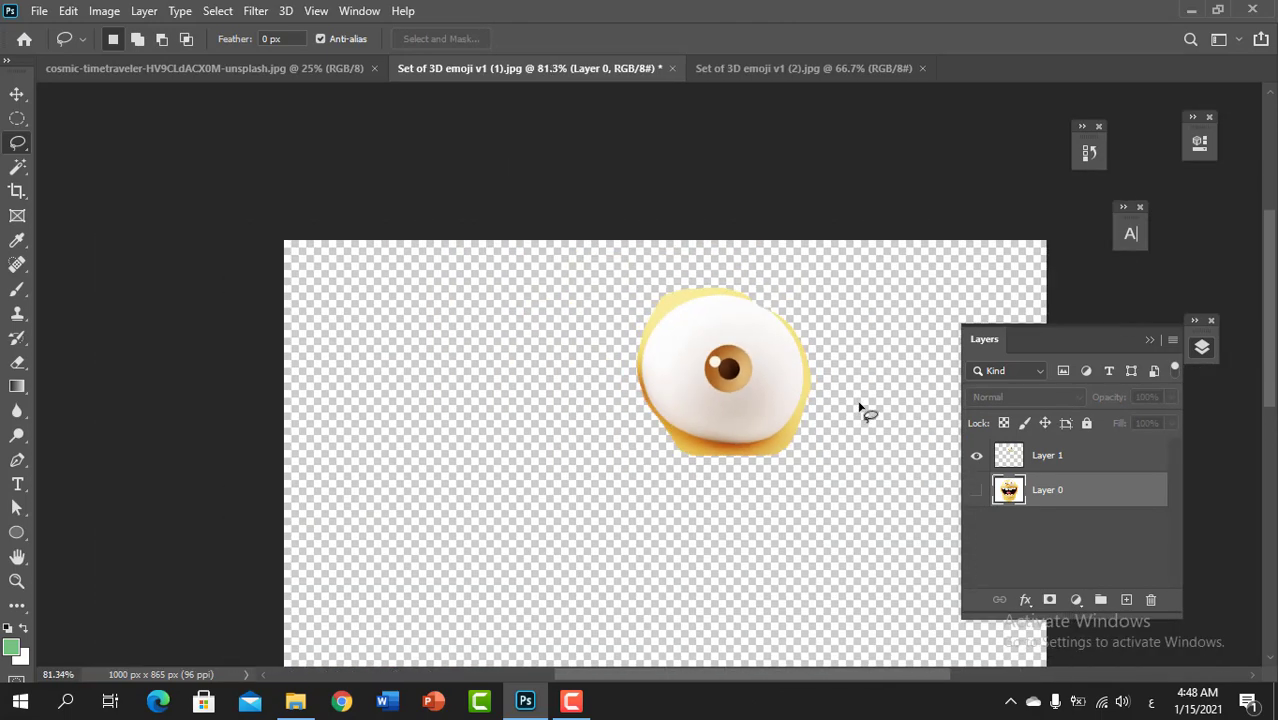
{"action": "scroll", "coordinate": [860, 410], "scroll_direction": "up", "scroll_amount": 2}
{"action": "scroll", "coordinate": [860, 410], "scroll_direction": "up", "scroll_amount": 3}
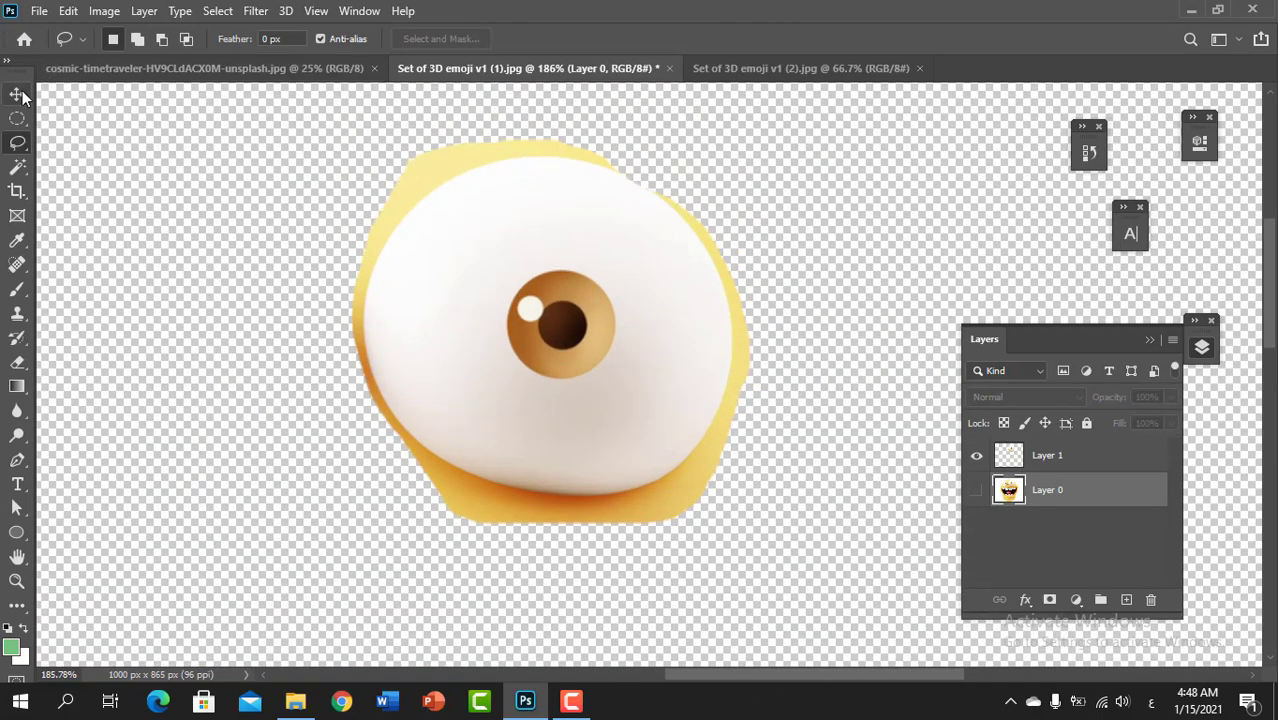
Show Layer 0 again and lasso around the emoji's smaller left eye
{"action": "left_click", "coordinate": [969, 497]}
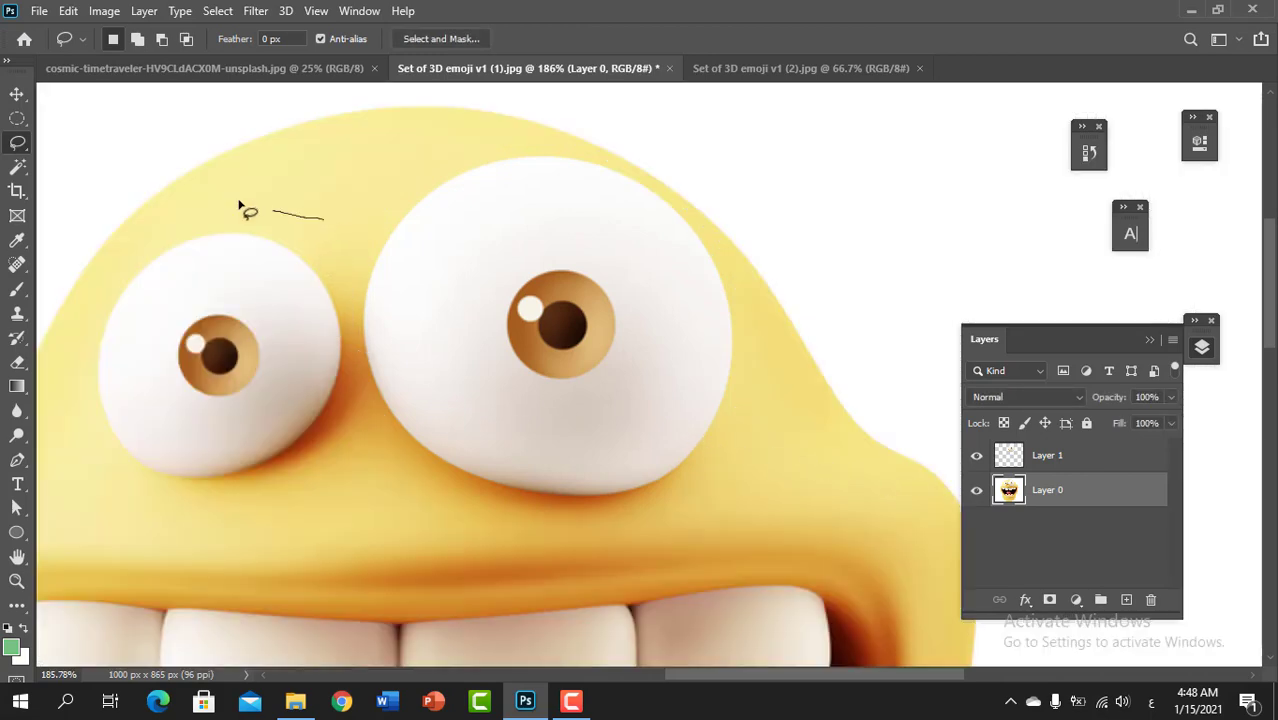
{"action": "left_click_drag", "start_coordinate": [186, 218], "coordinate": [249, 213]}
{"action": "left_click_drag", "start_coordinate": [318, 255], "coordinate": [351, 334]}
{"action": "mouse_move", "coordinate": [344, 436]}
{"action": "left_mouse_down"}
{"action": "mouse_move", "coordinate": [262, 503]}
{"action": "mouse_move", "coordinate": [80, 443]}
{"action": "mouse_move", "coordinate": [137, 269]}
{"action": "mouse_move", "coordinate": [186, 220]}
{"action": "left_mouse_up"}
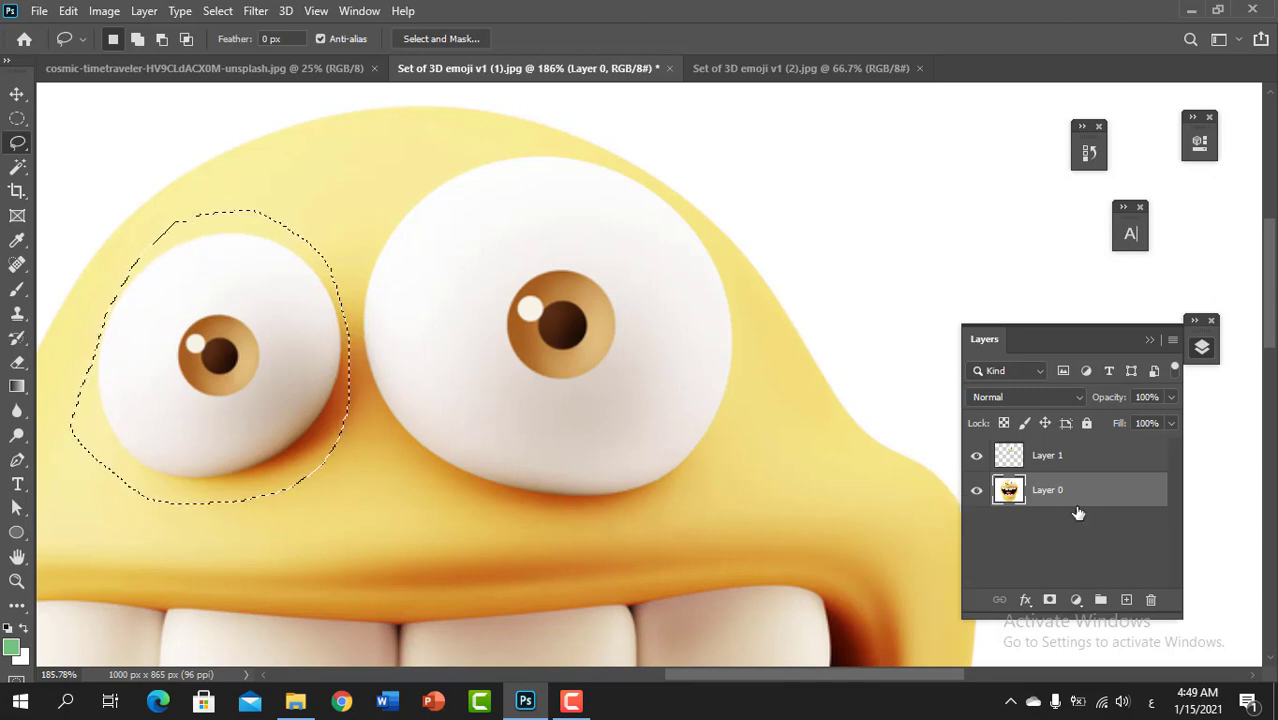
Copy the left eye to Layer 2, briefly hiding Layer 0 to check it
{"action": "key", "text": "ctrl+j"}
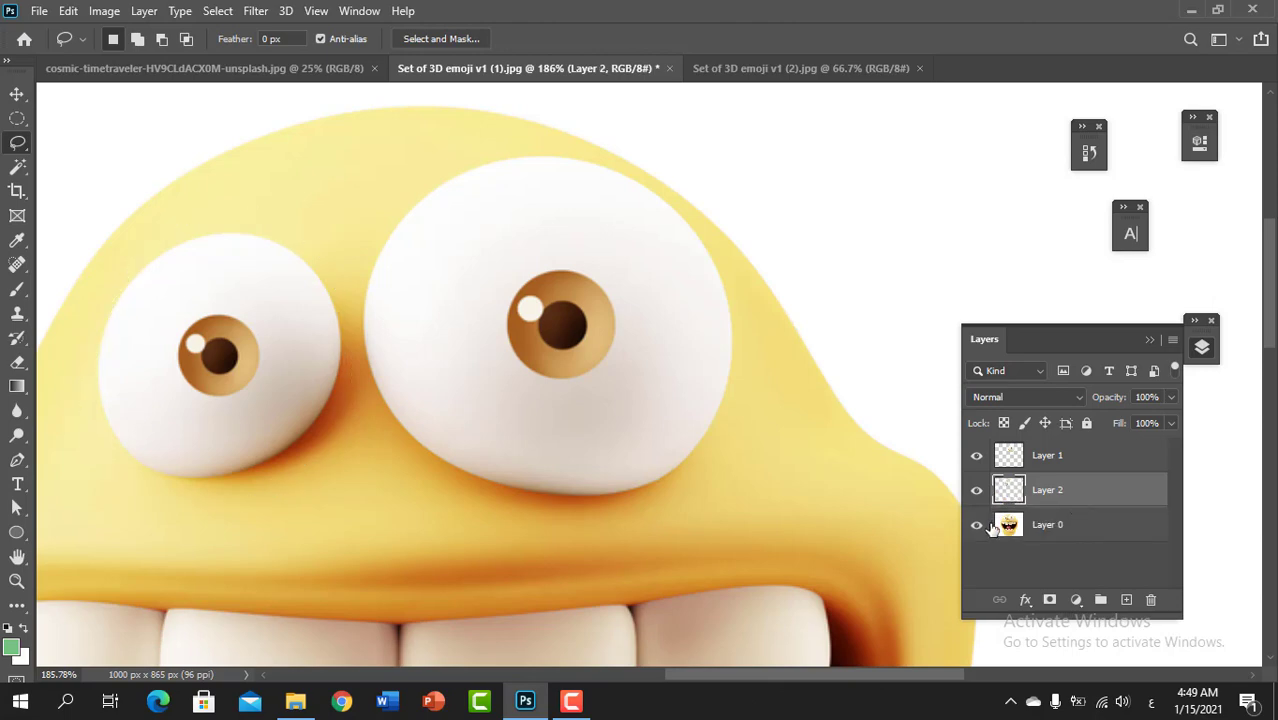
{"action": "left_click", "coordinate": [980, 527]}
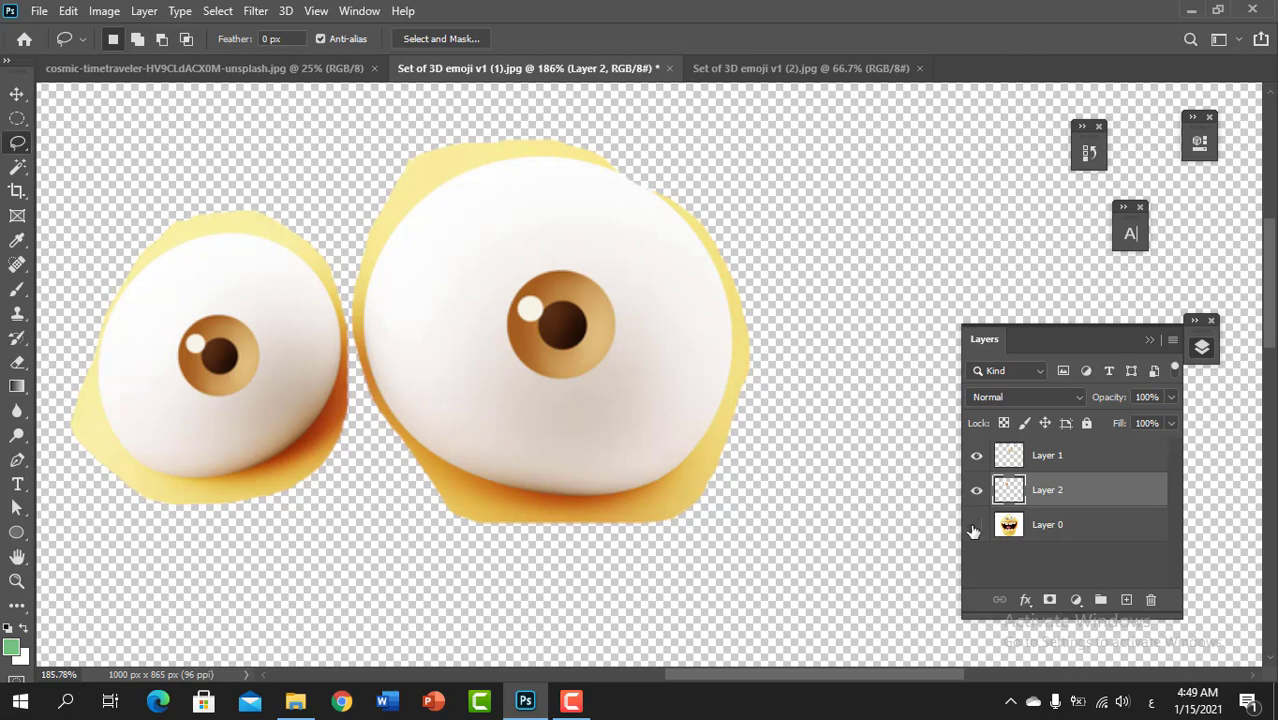
{"action": "left_click", "coordinate": [976, 527]}
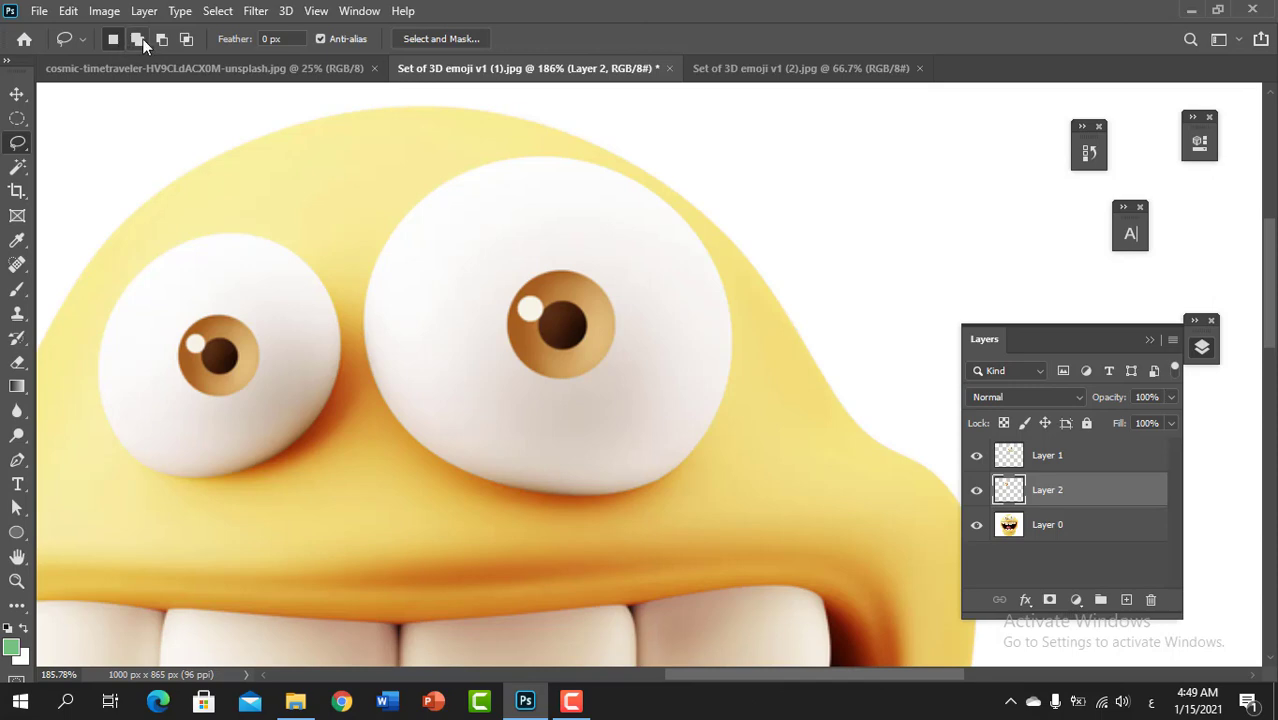
Lasso the left eye, then add part of the right eye using Add to selection
{"action": "mouse_move", "coordinate": [181, 203]}
{"action": "left_mouse_down"}
{"action": "mouse_move", "coordinate": [358, 349]}
{"action": "mouse_move", "coordinate": [120, 466]}
{"action": "mouse_move", "coordinate": [165, 222]}
{"action": "mouse_move", "coordinate": [181, 204]}
{"action": "left_mouse_up"}
{"action": "left_click", "coordinate": [139, 40]}
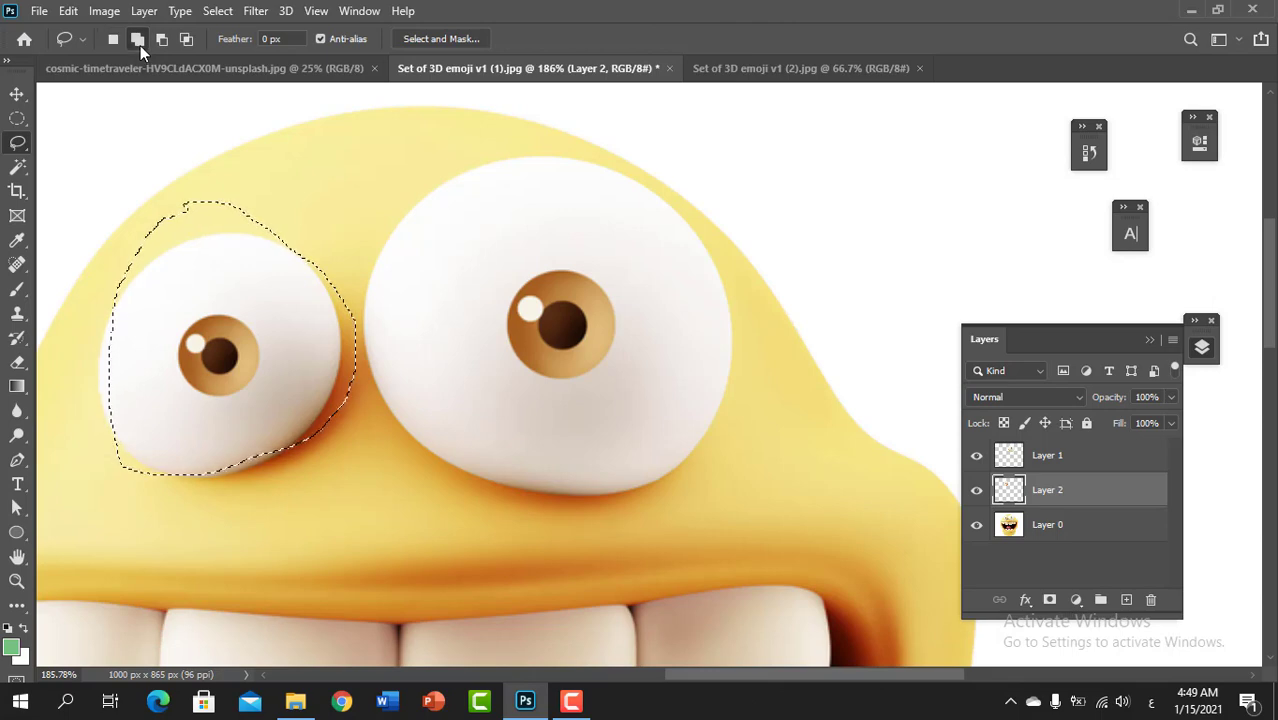
{"action": "left_click_drag", "start_coordinate": [293, 183], "coordinate": [325, 190]}
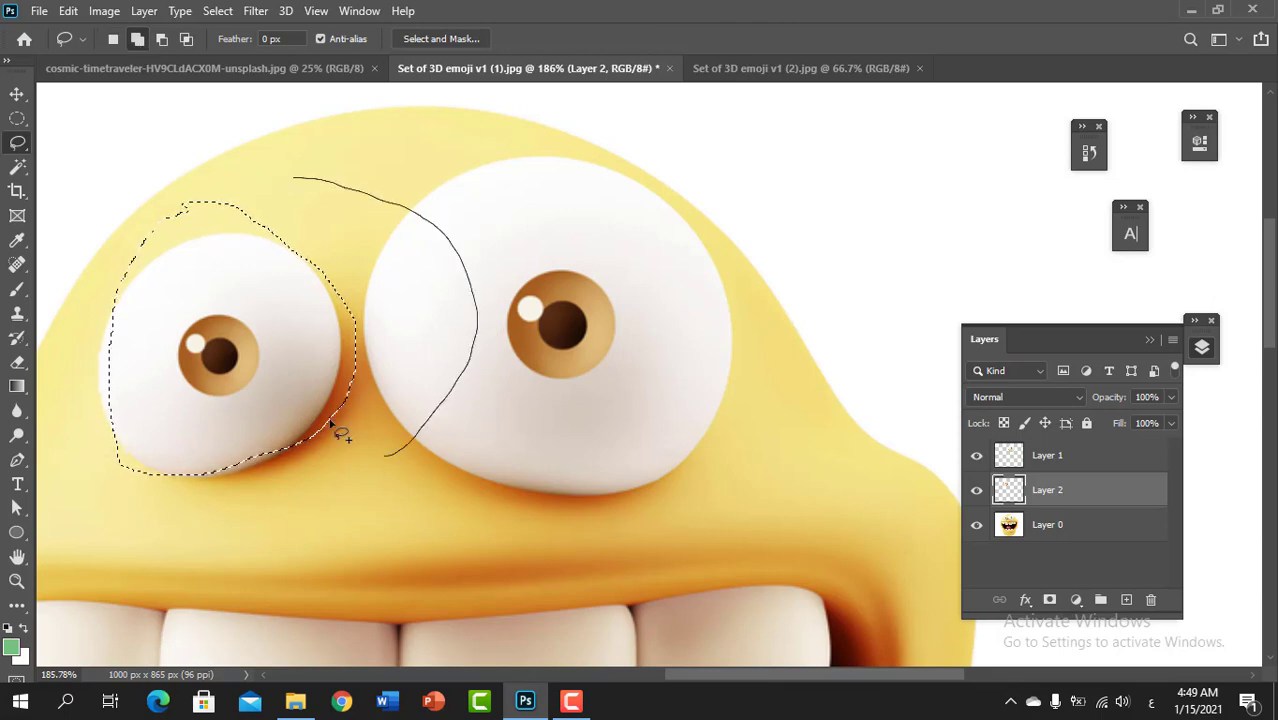
{"action": "left_click_drag", "start_coordinate": [265, 340], "coordinate": [455, 385]}
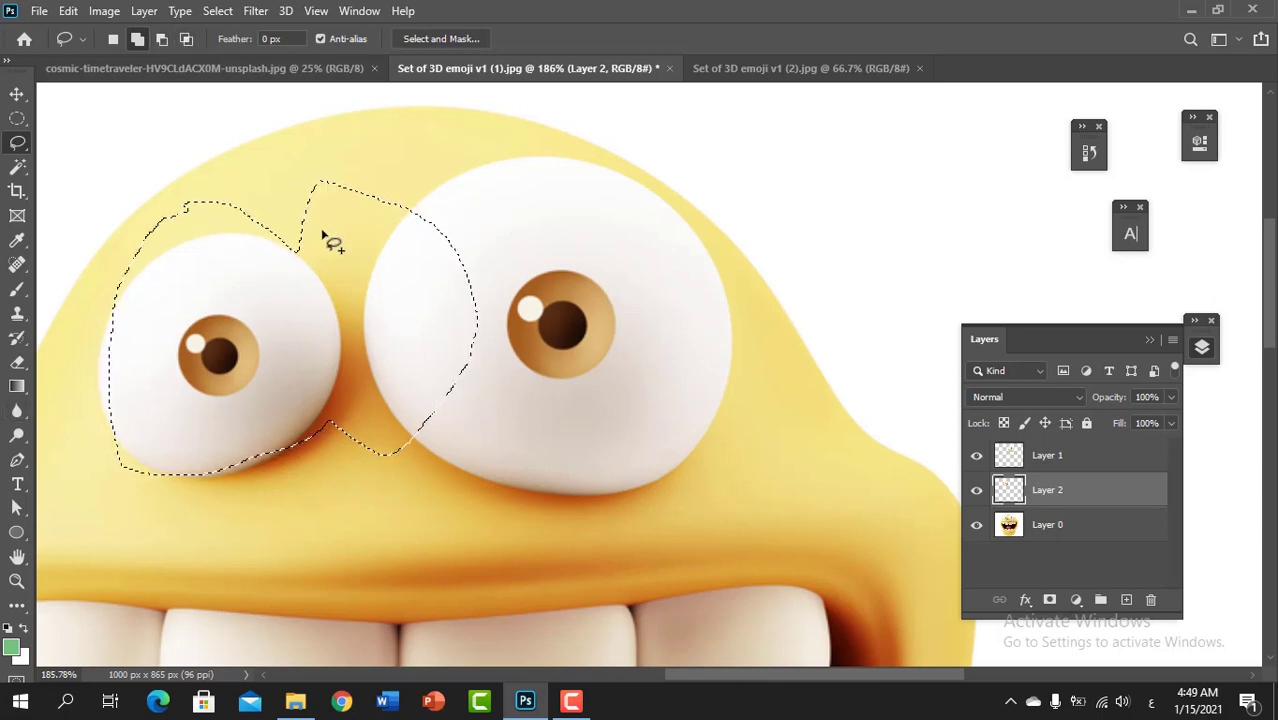
Switch to the Polygonal Lasso Tool and return to the window photo
{"action": "right_click", "coordinate": [22, 146]}
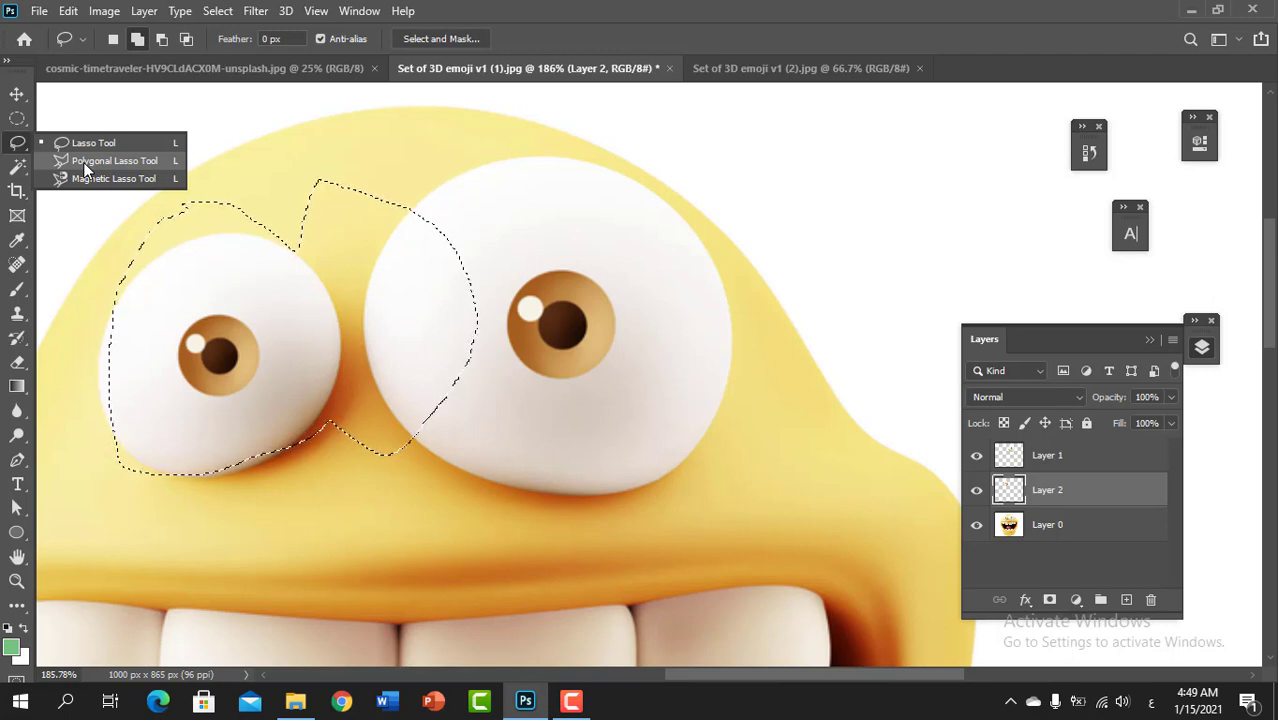
{"action": "left_click", "coordinate": [83, 162]}
{"action": "left_click", "coordinate": [17, 118]}
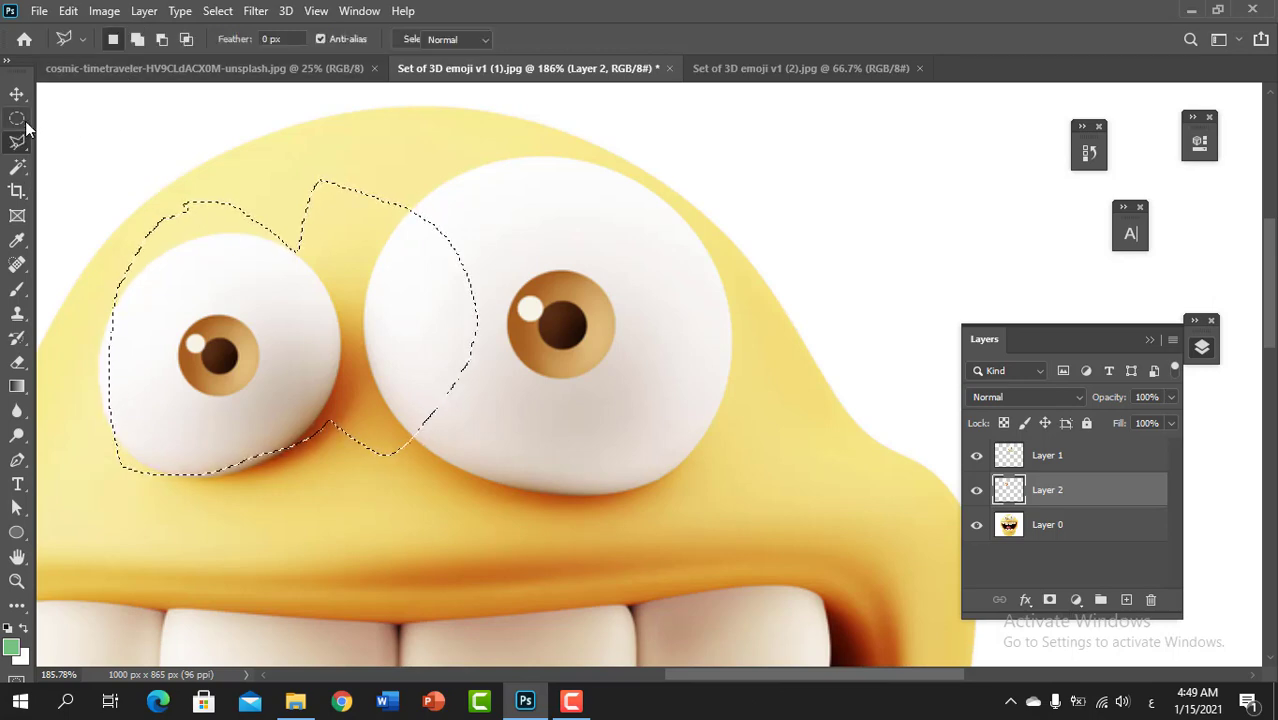
{"action": "right_click", "coordinate": [17, 118]}
{"action": "left_click", "coordinate": [17, 142]}
{"action": "right_click", "coordinate": [17, 142]}
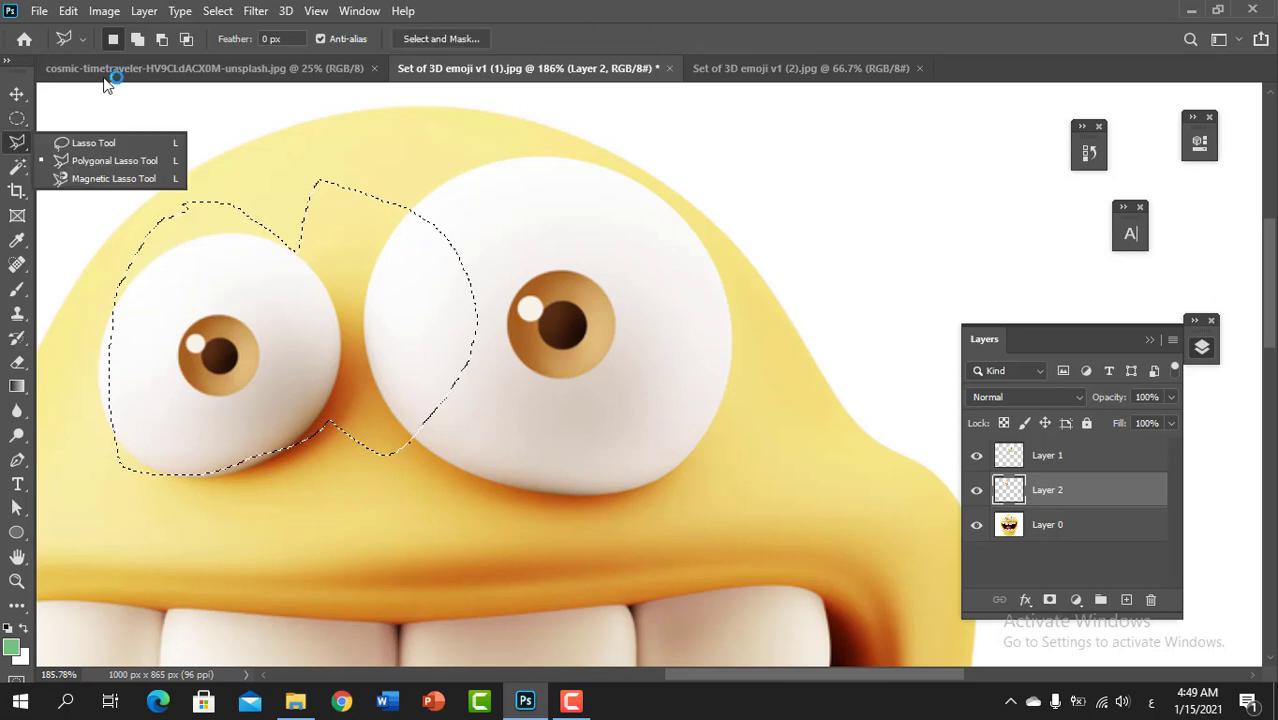
{"action": "left_click", "coordinate": [83, 162]}
{"action": "key", "text": "ctrl+shift+Tab"}
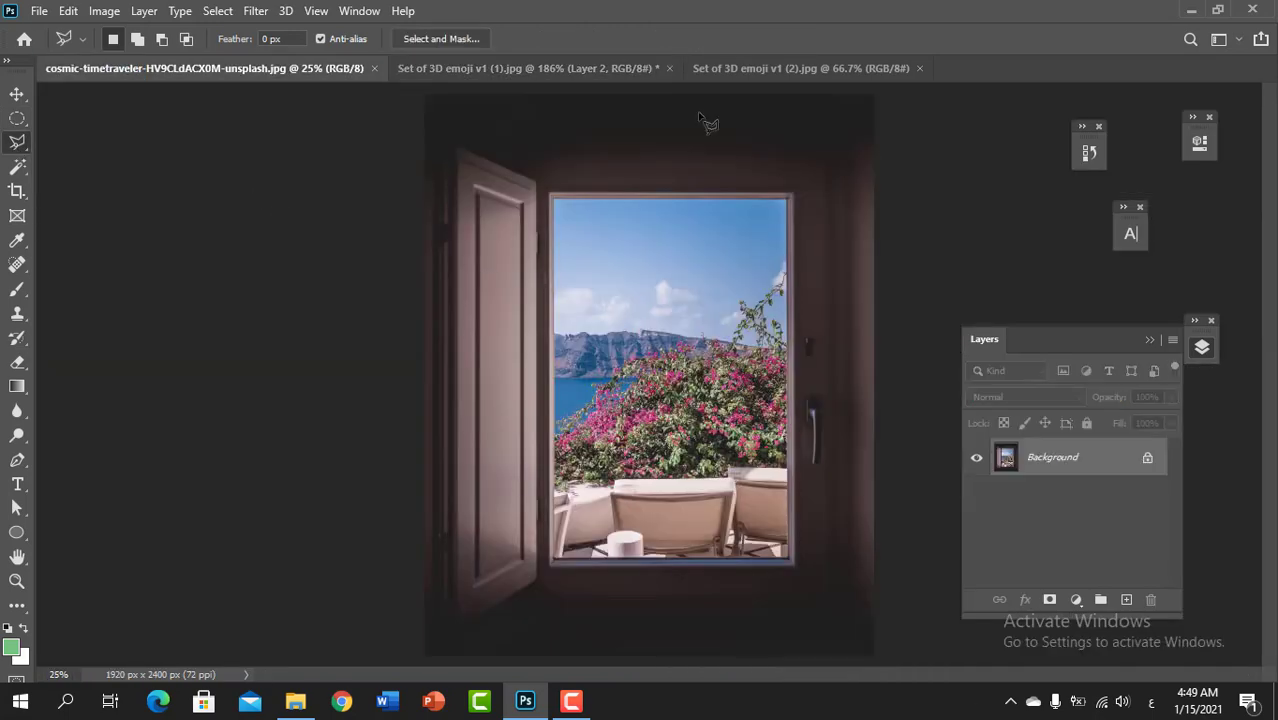
With the Rectangular Marquee, try a rectangle around the window opening, then deselect
{"action": "left_click", "coordinate": [17, 118]}
{"action": "right_click", "coordinate": [17, 118]}
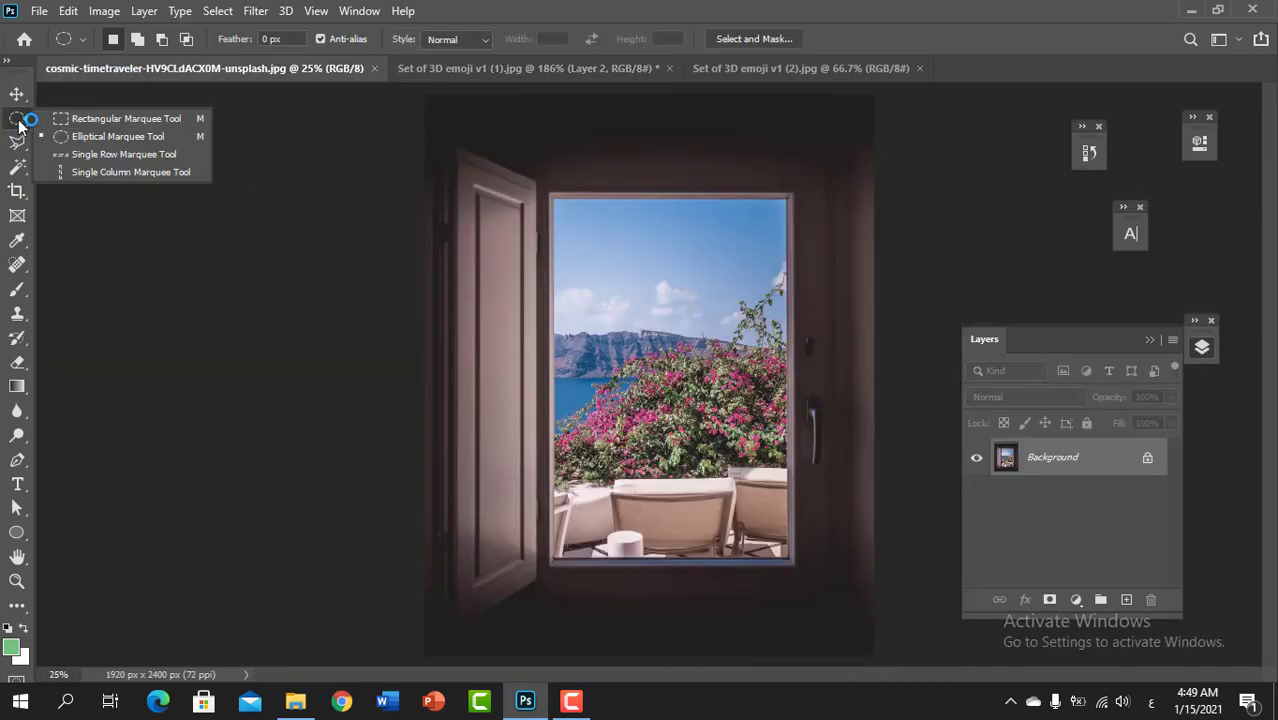
{"action": "left_click", "coordinate": [86, 119]}
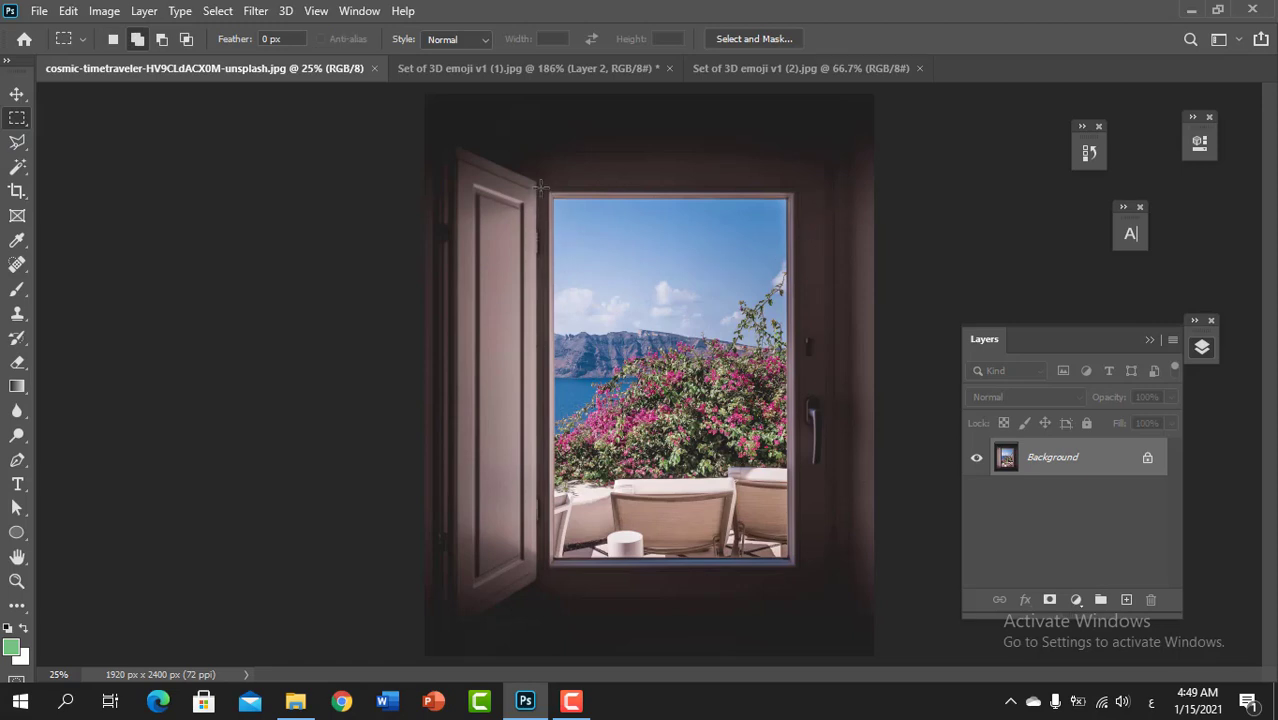
{"action": "left_click_drag", "start_coordinate": [541, 188], "coordinate": [800, 573]}
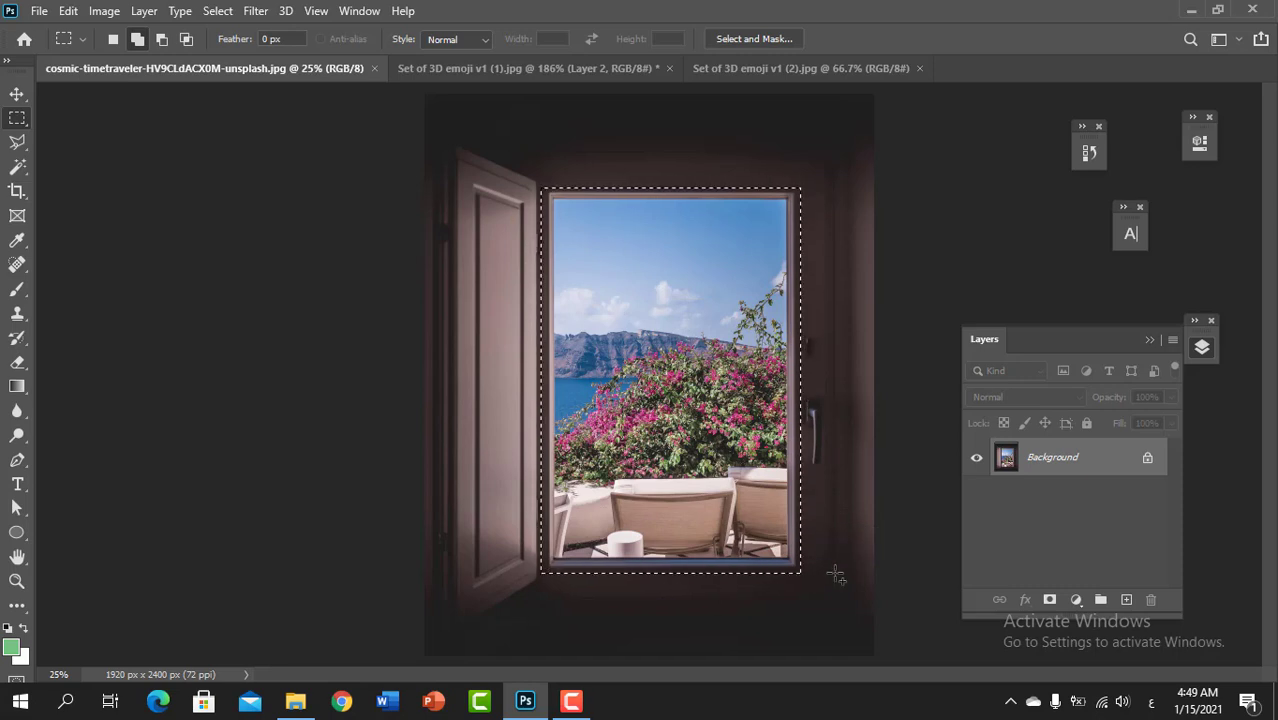
{"action": "left_click", "coordinate": [494, 212]}
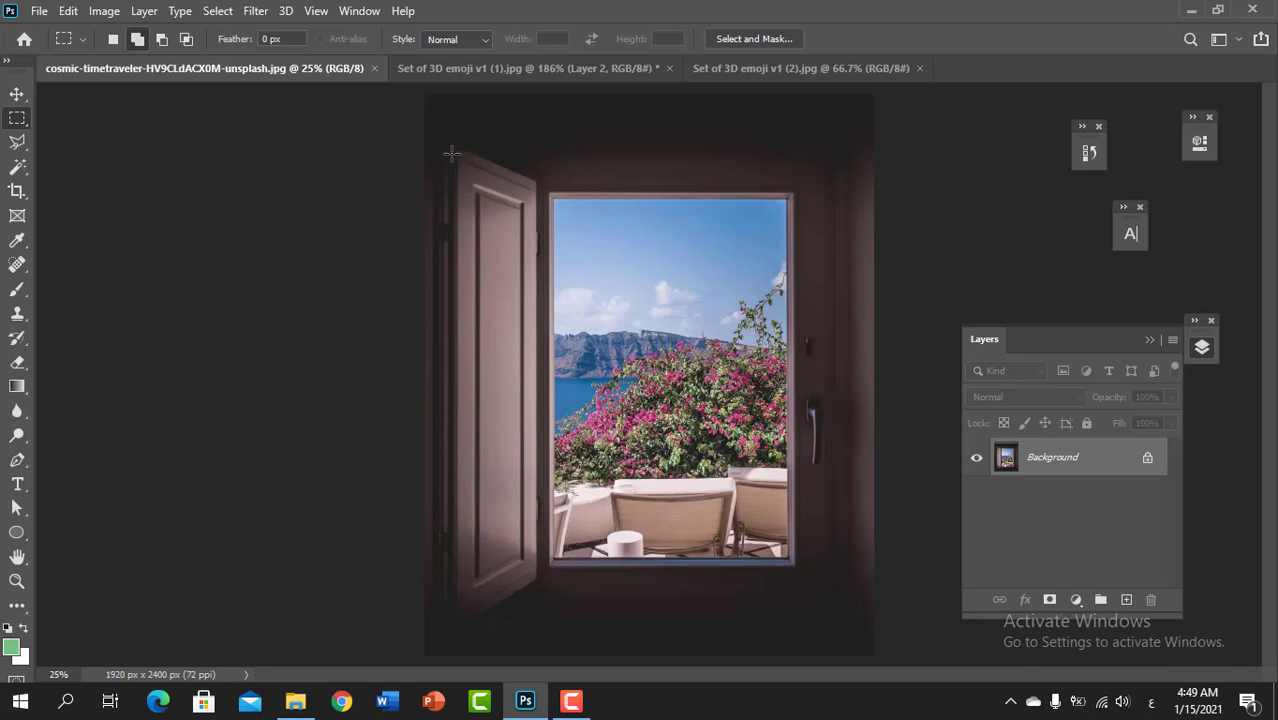
Draw a rectangle around the open shutter, deselect it, and open the lasso flyout
{"action": "left_click_drag", "start_coordinate": [451, 147], "coordinate": [549, 607]}
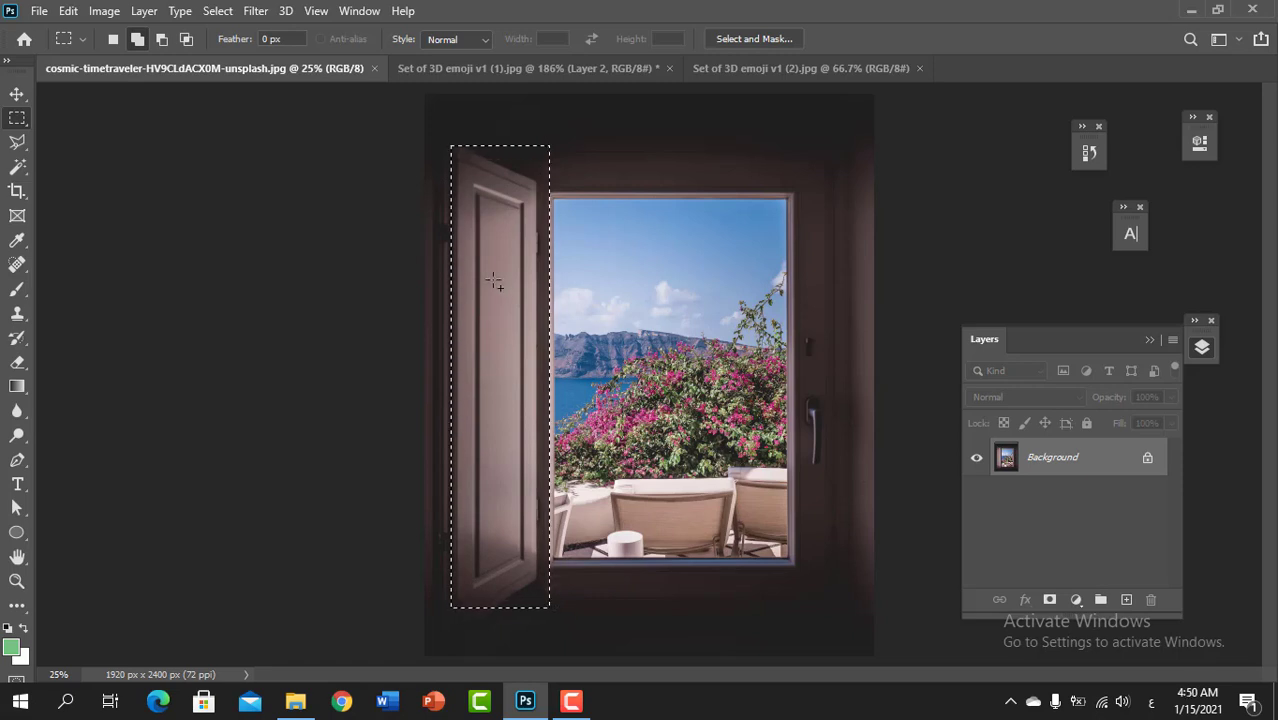
{"action": "left_click", "coordinate": [558, 278]}
{"action": "left_click", "coordinate": [20, 145]}
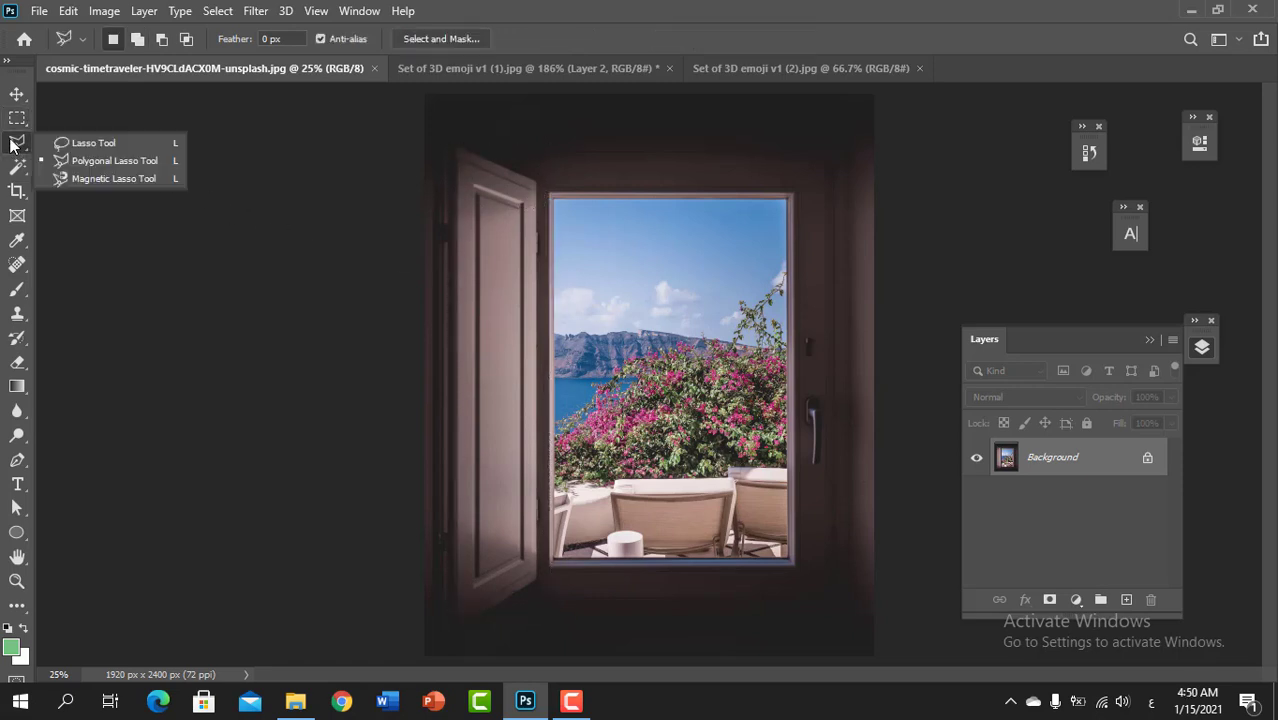
Choose the Polygonal Lasso, discard a stray outline, and dismiss the no-pixels-selected warning
{"action": "left_click", "coordinate": [99, 165]}
{"action": "left_click", "coordinate": [99, 165]}
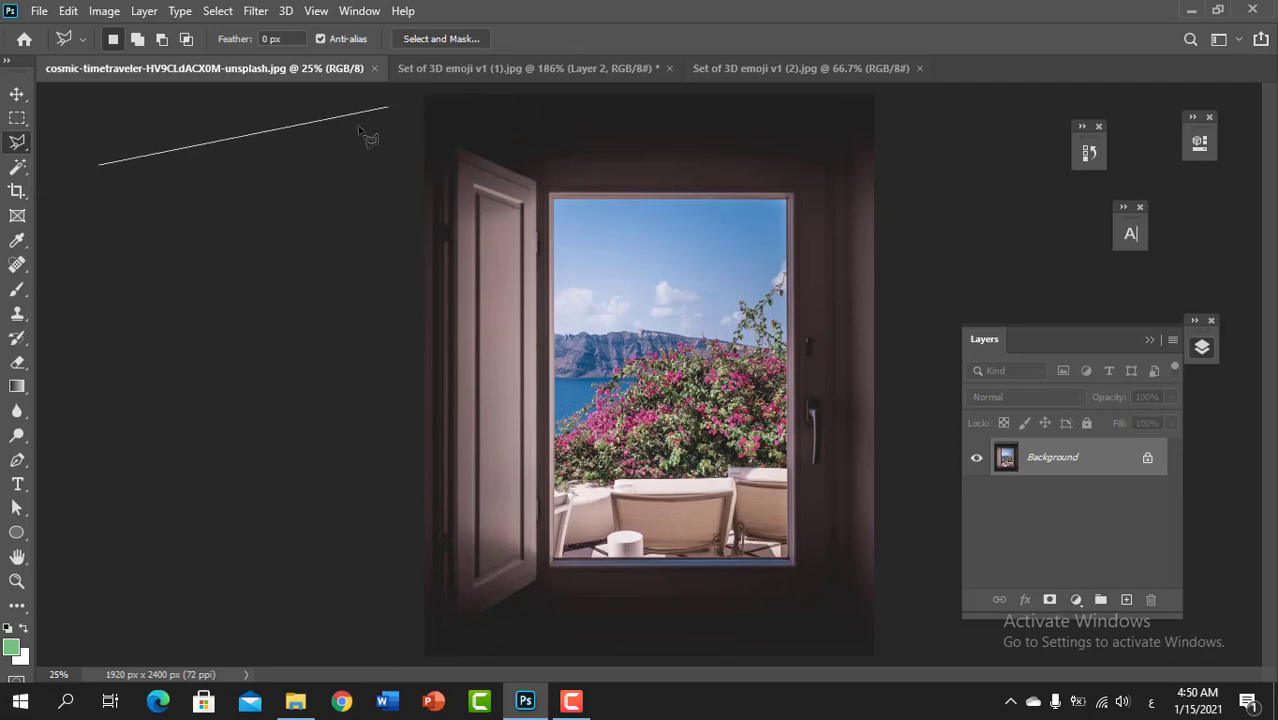
{"action": "key", "text": "Escape"}
{"action": "scroll", "coordinate": [458, 157], "scroll_direction": "up", "scroll_amount": 2}
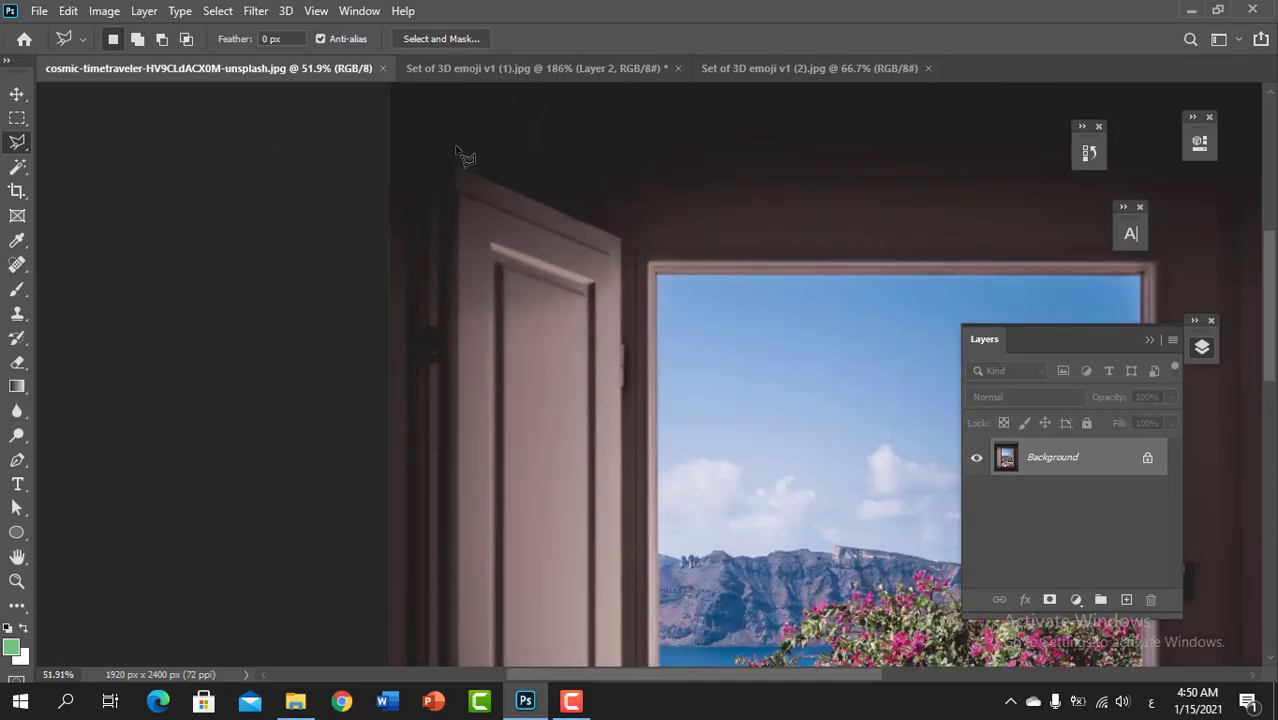
{"action": "scroll", "coordinate": [460, 157], "scroll_direction": "up", "scroll_amount": 2}
{"action": "scroll", "coordinate": [462, 158], "scroll_direction": "up", "scroll_amount": 2}
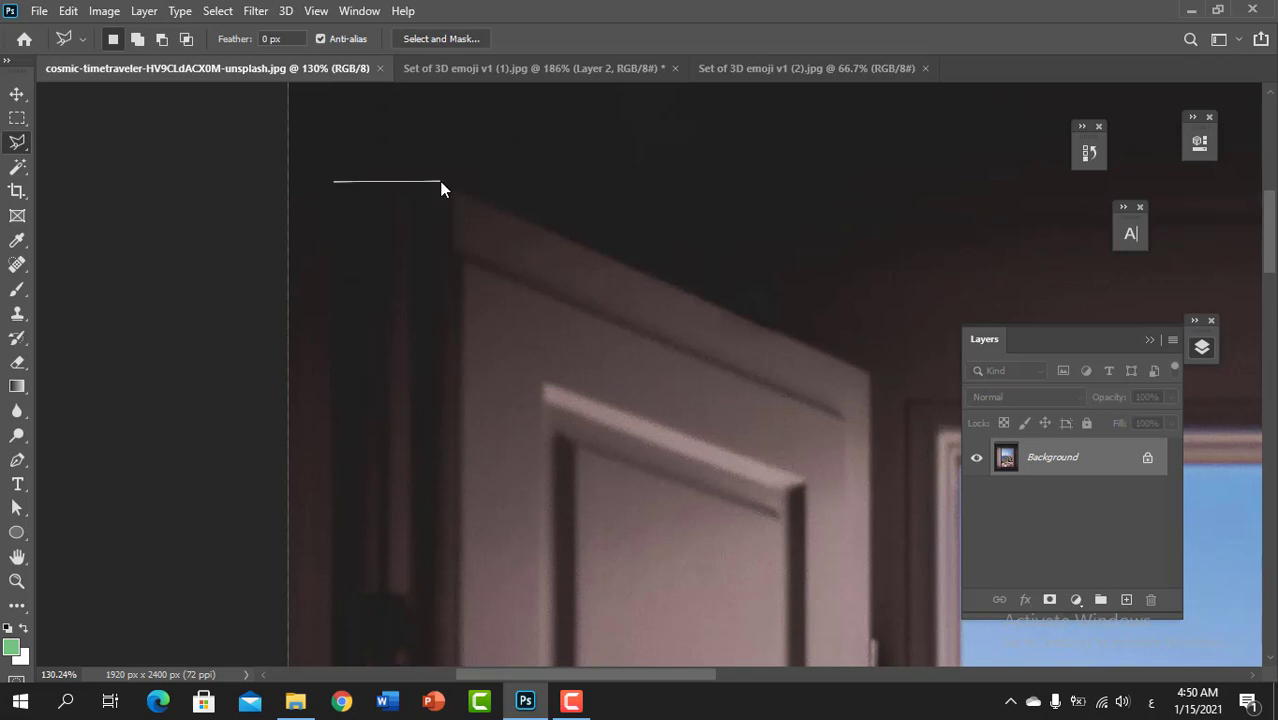
{"action": "double_click", "coordinate": [441, 183]}
{"action": "left_click", "coordinate": [580, 270]}
Place polygon points around the whole open shutter and close the outline
{"action": "left_click", "coordinate": [334, 184]}
{"action": "left_click", "coordinate": [450, 184]}
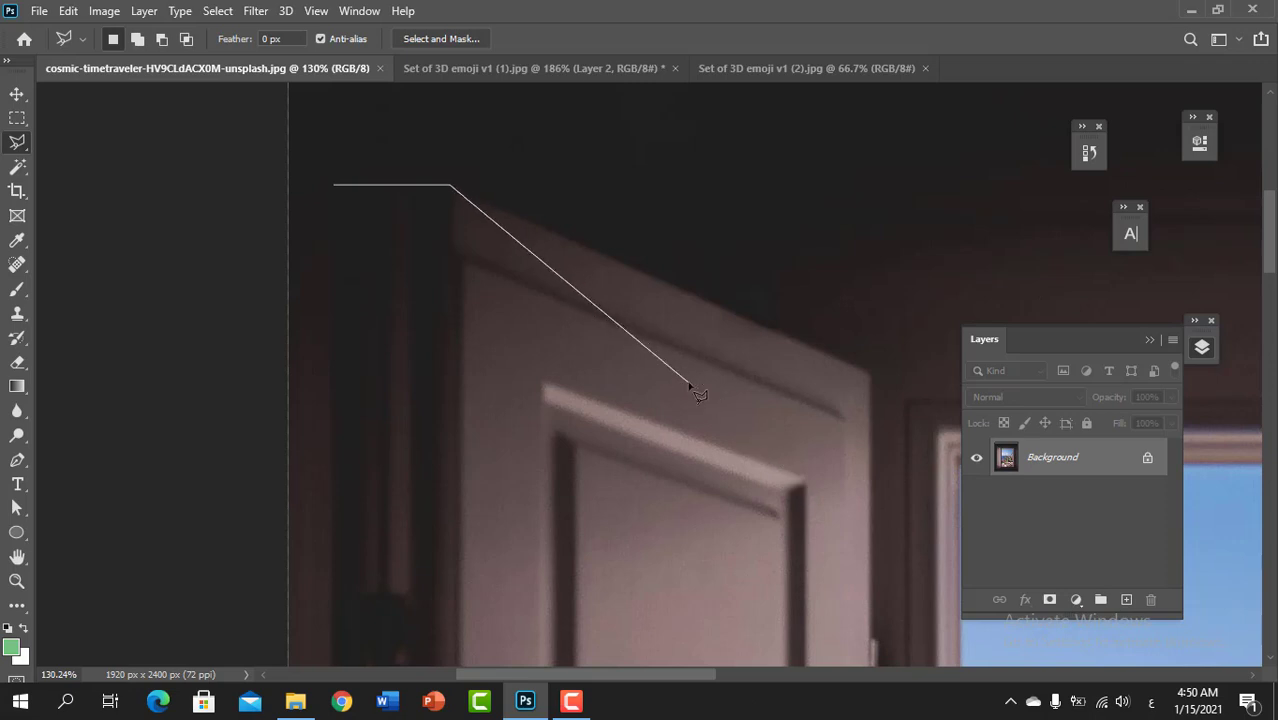
{"action": "scroll", "coordinate": [700, 390], "scroll_direction": "down", "scroll_amount": 1, "text": "alt"}
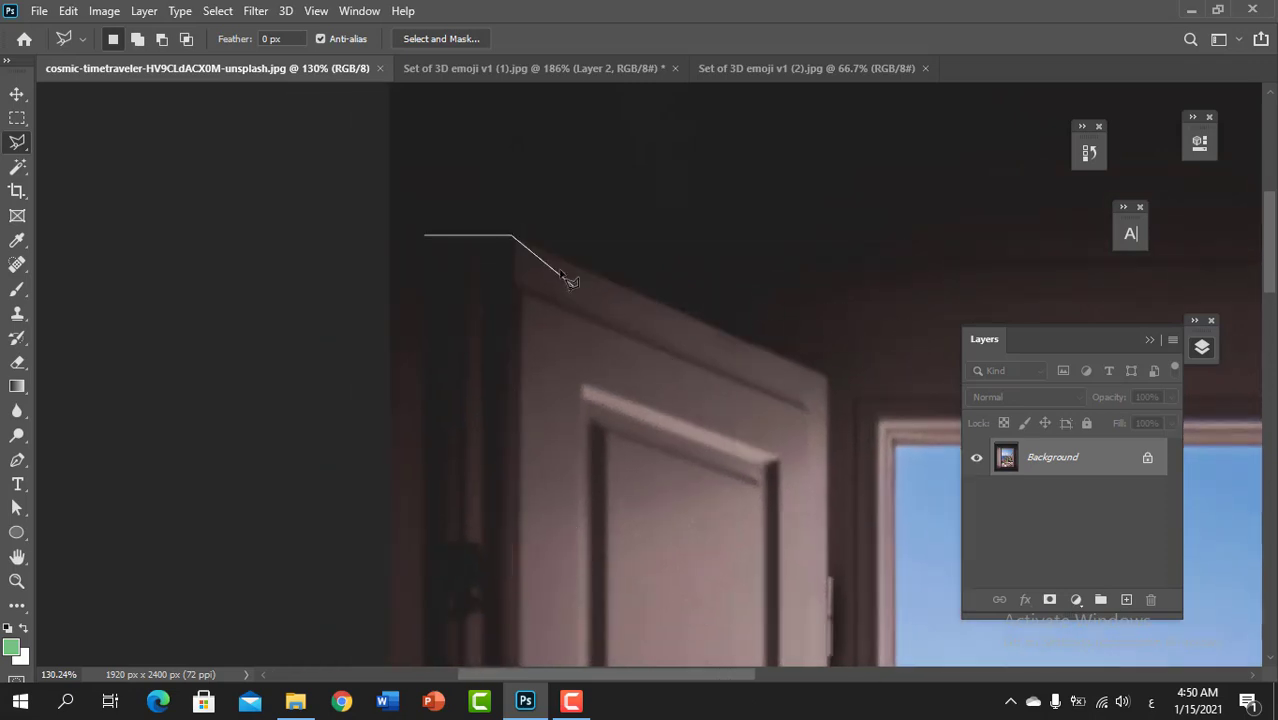
{"action": "left_click", "coordinate": [825, 381]}
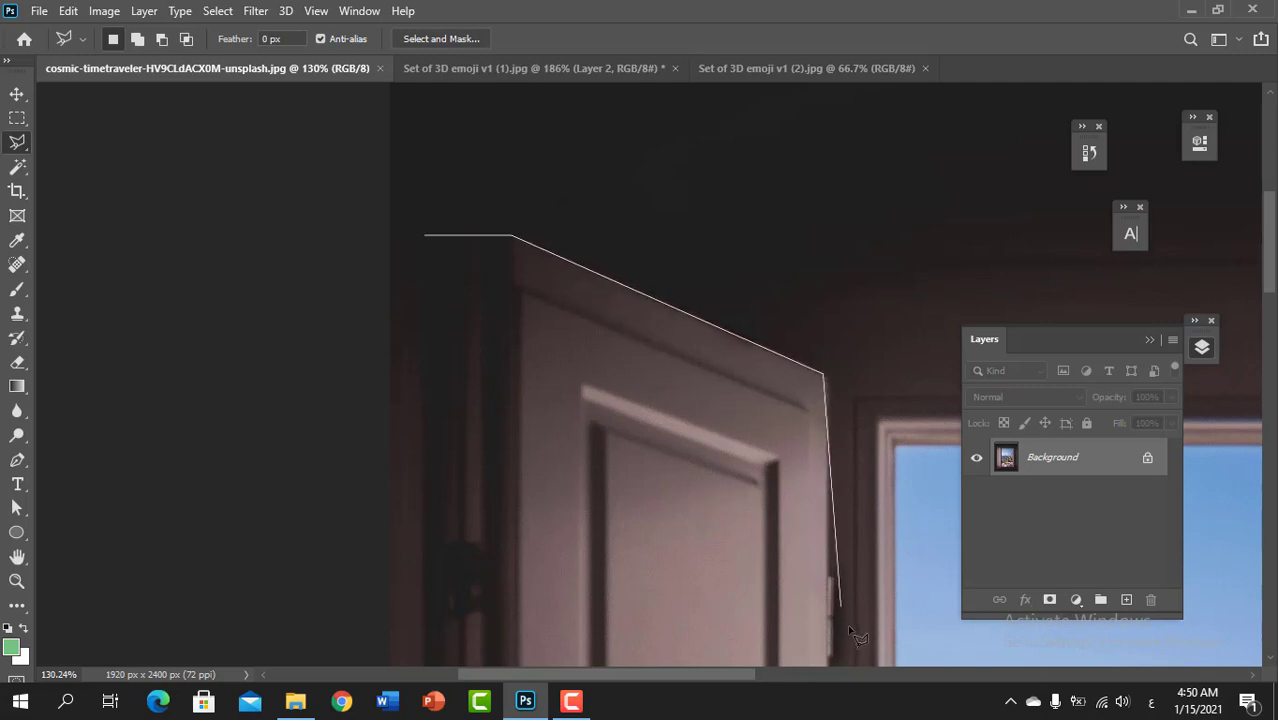
{"action": "scroll", "coordinate": [848, 612], "scroll_direction": "down", "scroll_amount": 2}
{"action": "left_click_drag", "start_coordinate": [850, 615], "coordinate": [628, 195]}
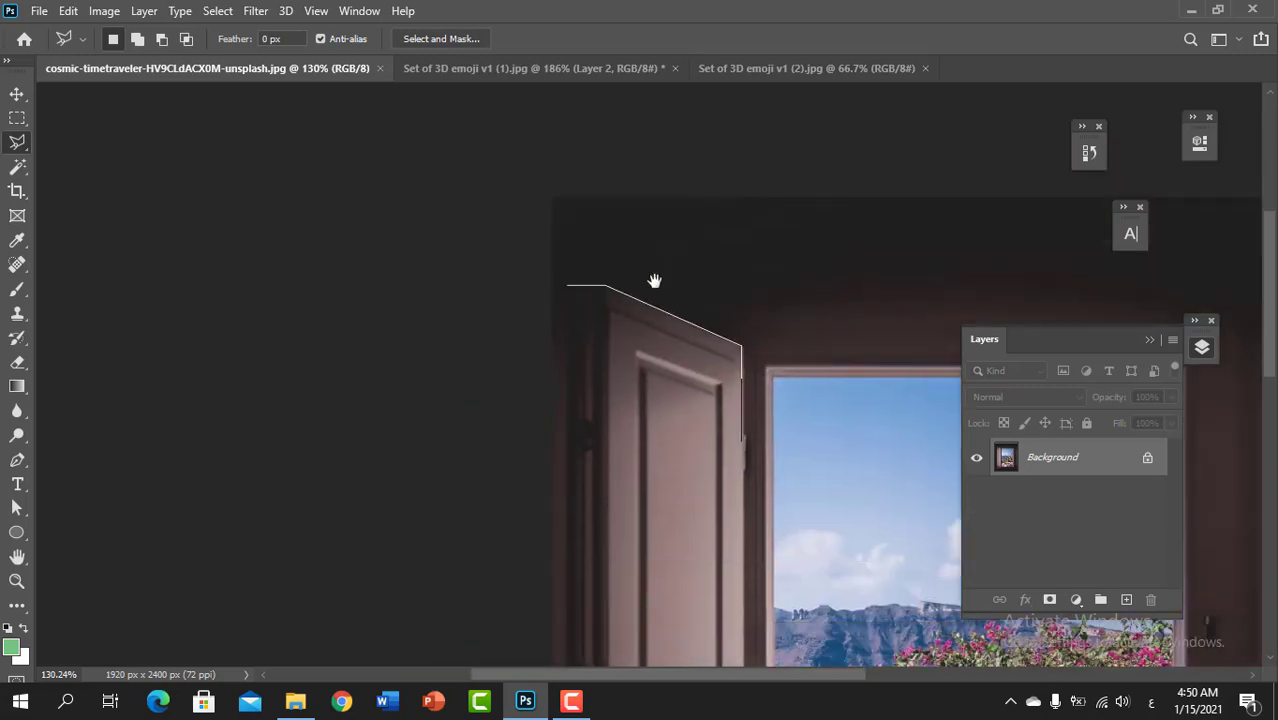
{"action": "scroll", "coordinate": [620, 330], "scroll_direction": "down", "scroll_amount": 1}
{"action": "scroll", "coordinate": [625, 305], "scroll_direction": "down", "scroll_amount": 3}
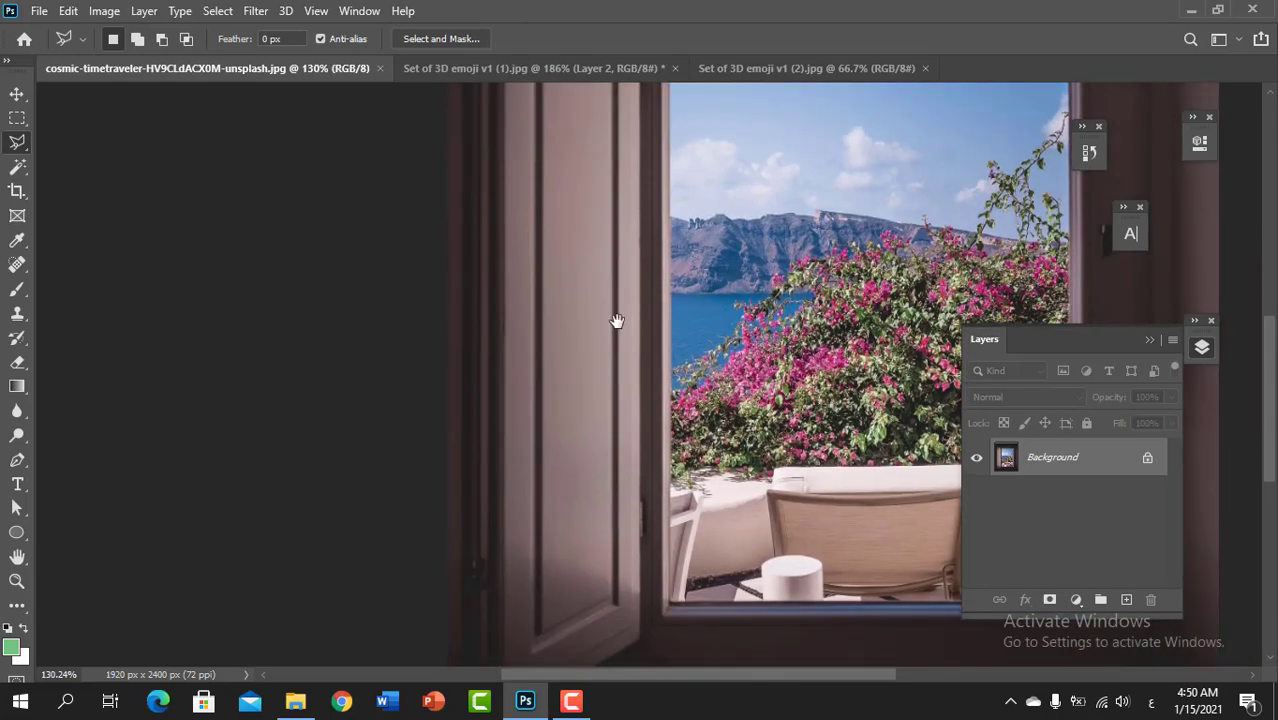
{"action": "scroll", "coordinate": [641, 610], "scroll_direction": "down", "scroll_amount": 1}
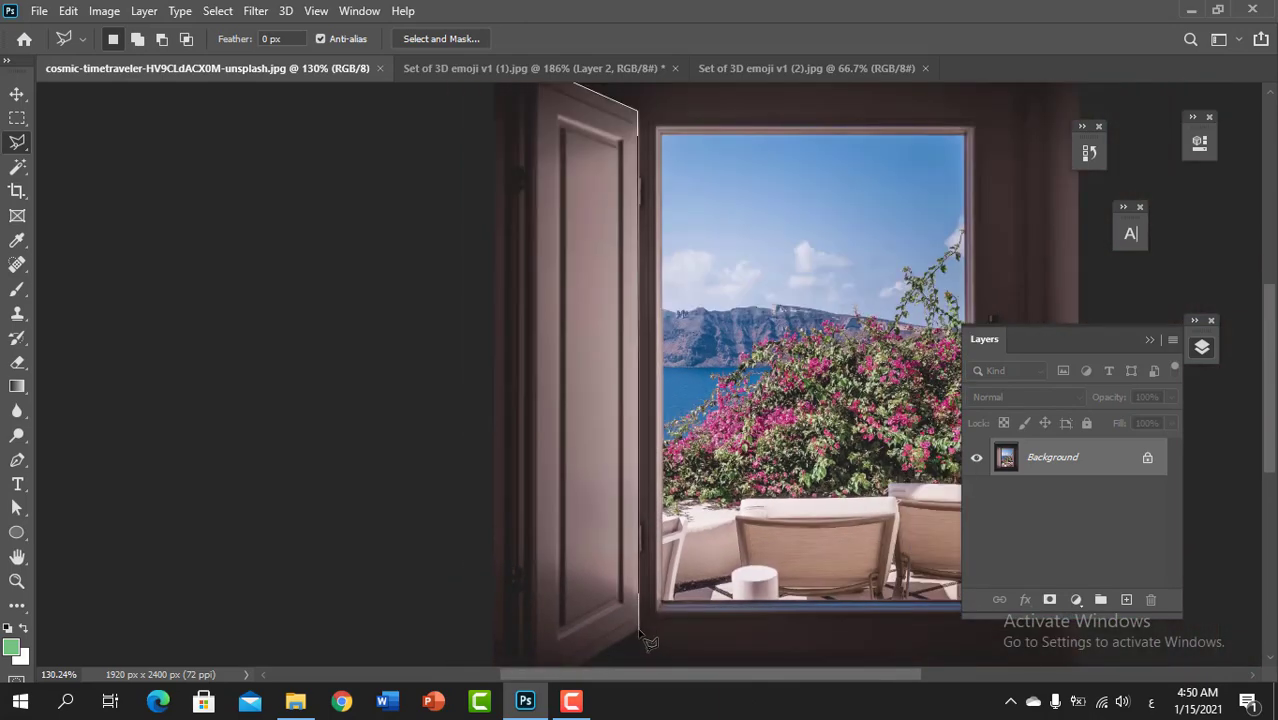
{"action": "scroll", "coordinate": [590, 668], "scroll_direction": "down", "scroll_amount": 2}
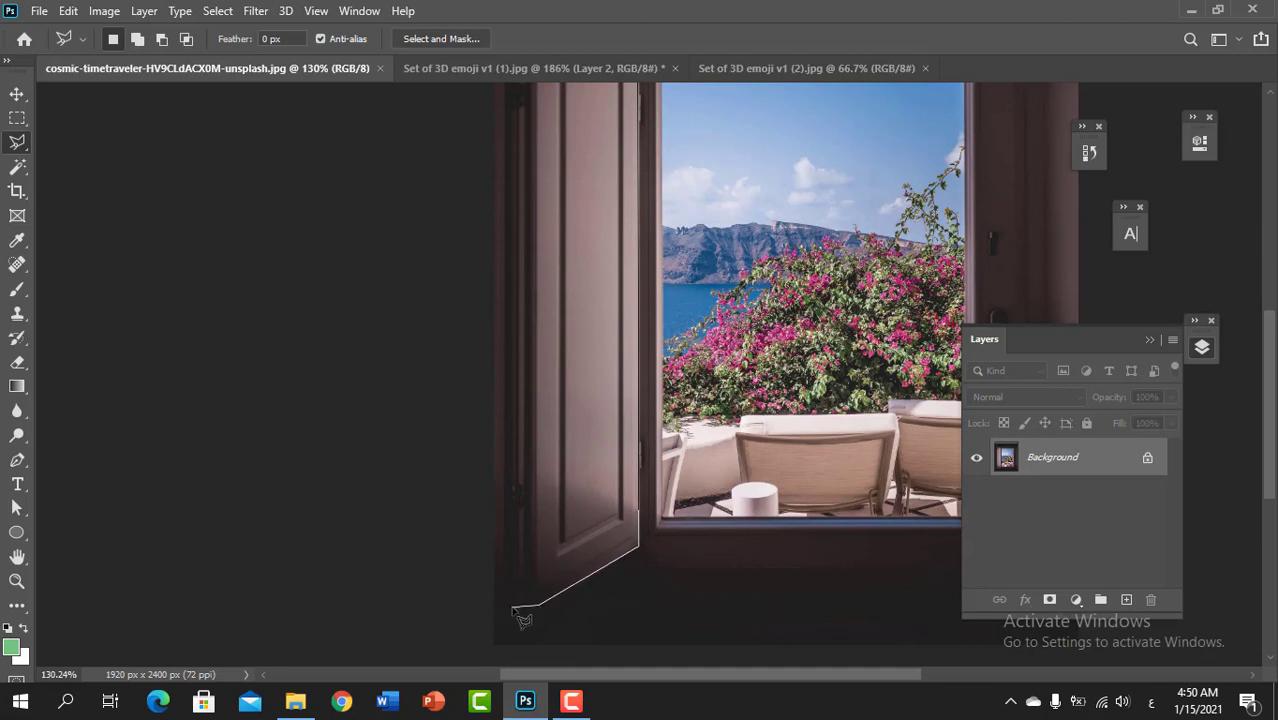
{"action": "left_click", "coordinate": [522, 619]}
{"action": "scroll", "coordinate": [530, 300], "scroll_direction": "down", "scroll_amount": 2}
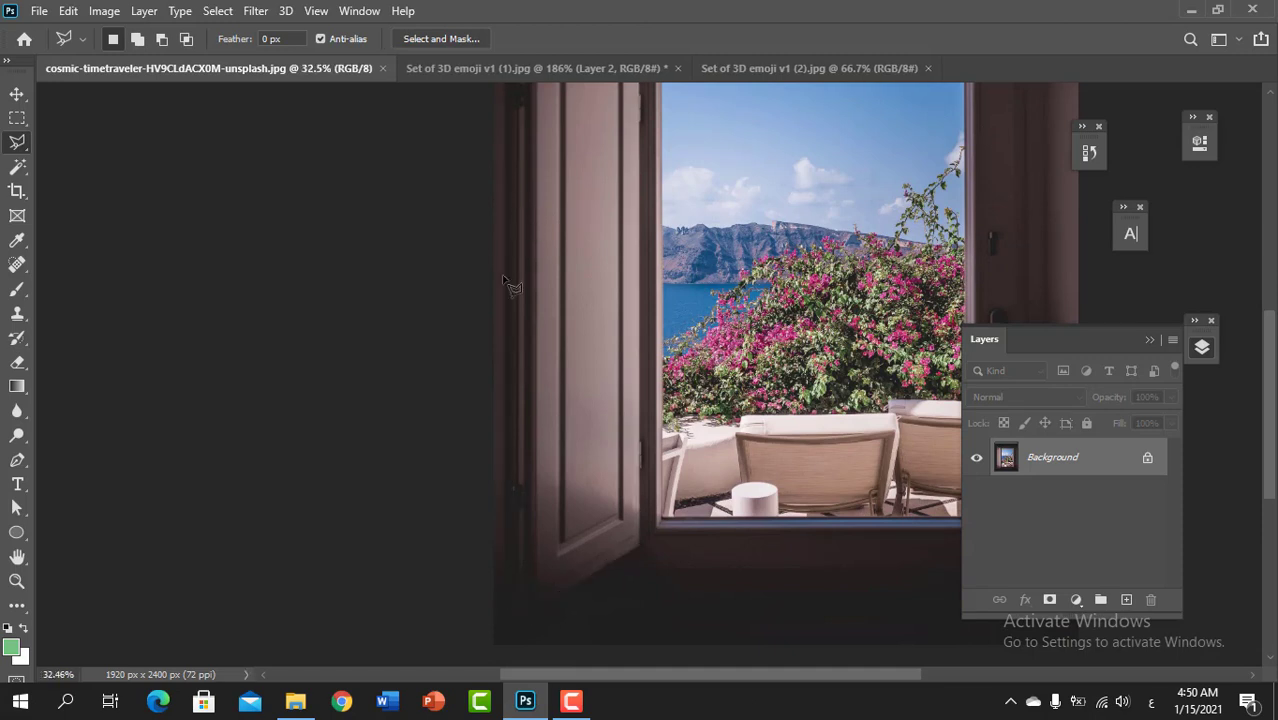
{"action": "scroll", "coordinate": [582, 307], "scroll_direction": "down", "scroll_amount": 1}
{"action": "scroll", "coordinate": [581, 307], "scroll_direction": "down", "scroll_amount": 1}
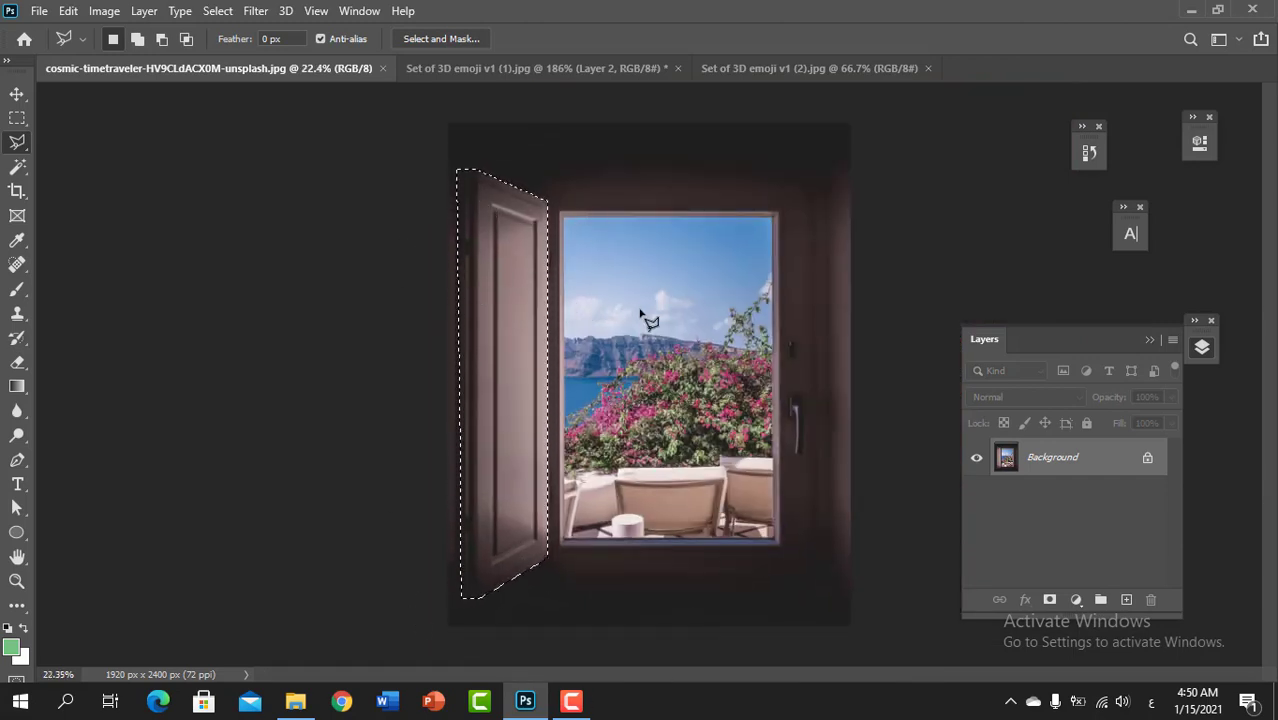
Copy the shutter to Layer 1, toggling the Background to check it
{"action": "key", "text": "ctrl+j"}
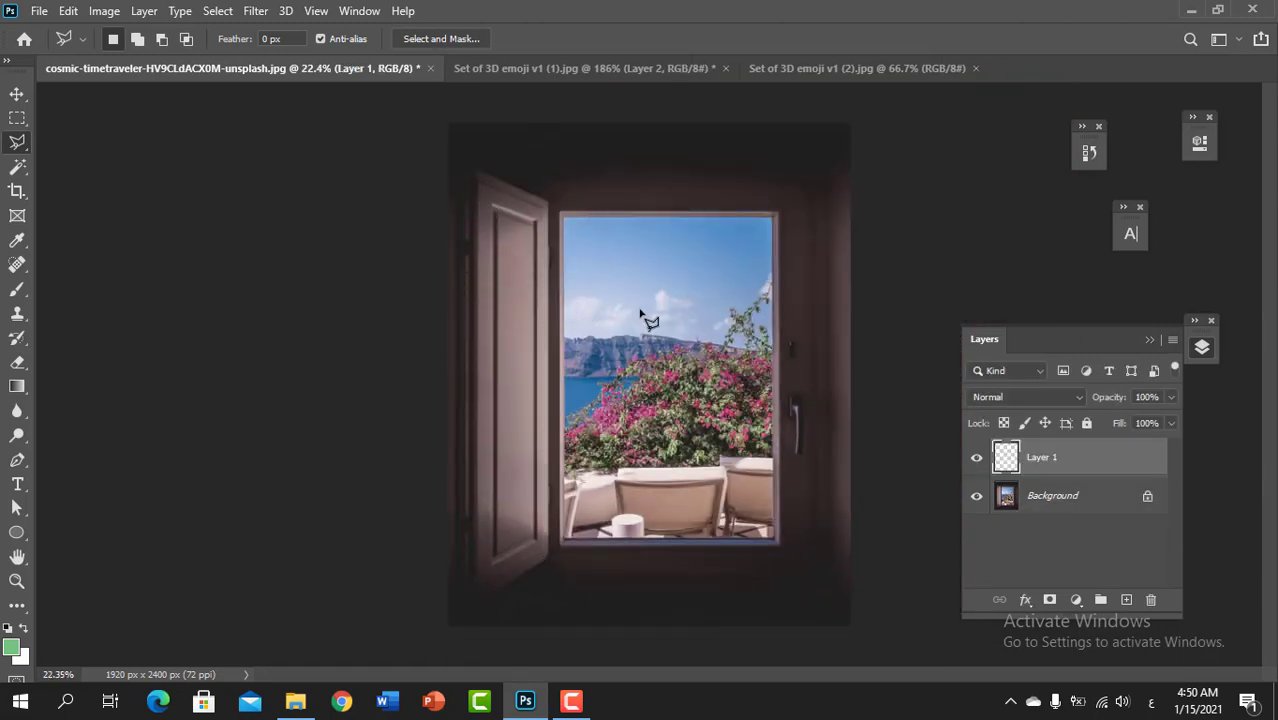
{"action": "left_click", "coordinate": [977, 497]}
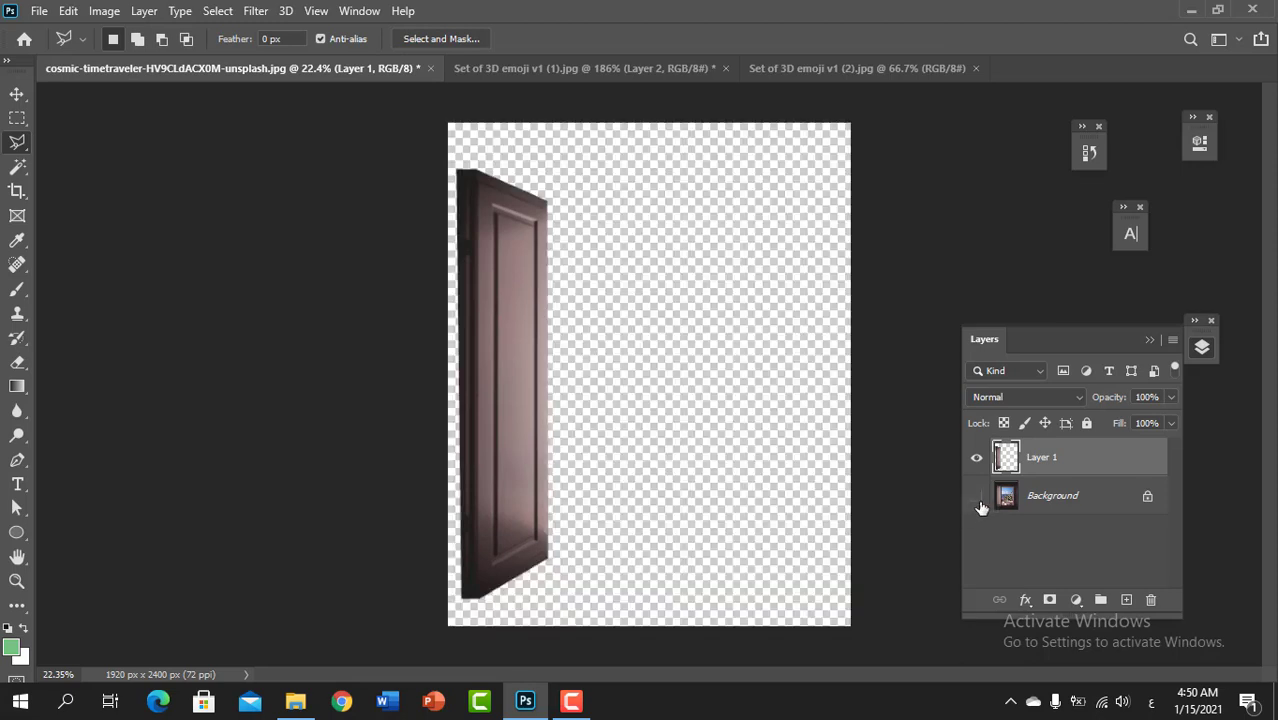
{"action": "left_click", "coordinate": [977, 497]}
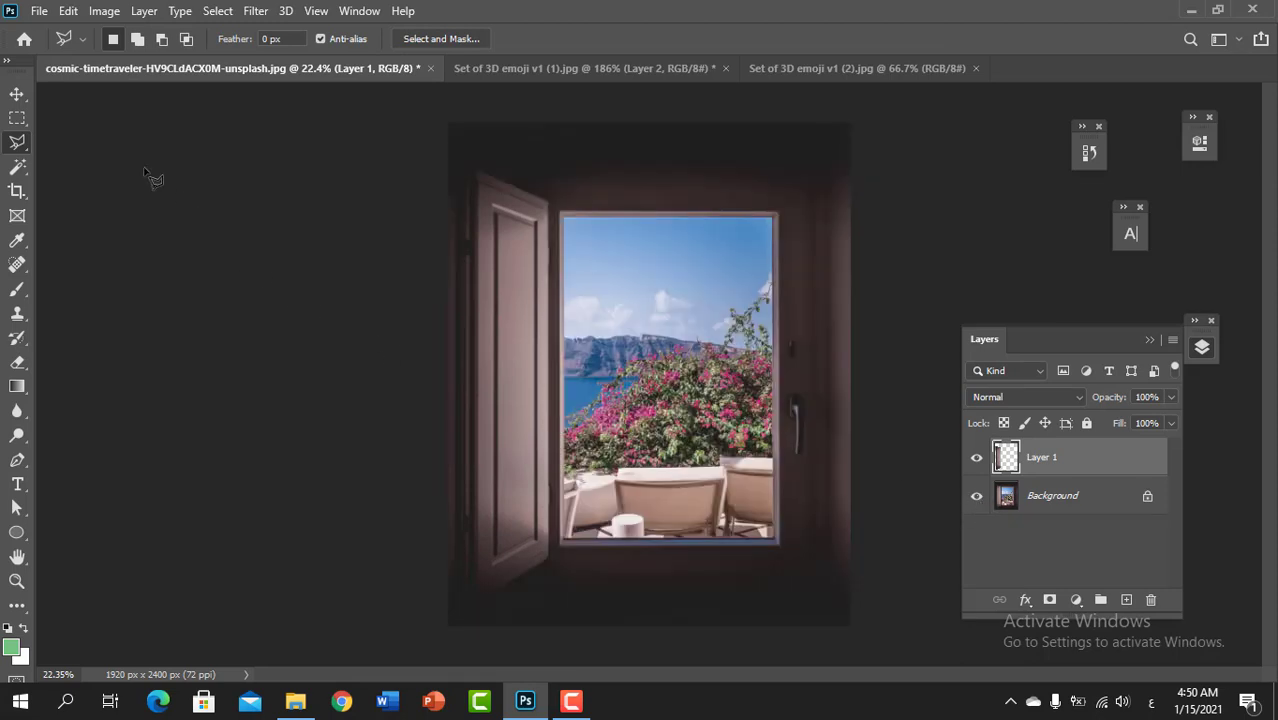
Select the Magnetic Lasso Tool from the lasso flyout
{"action": "left_click", "coordinate": [16, 95]}
{"action": "left_click", "coordinate": [16, 141]}
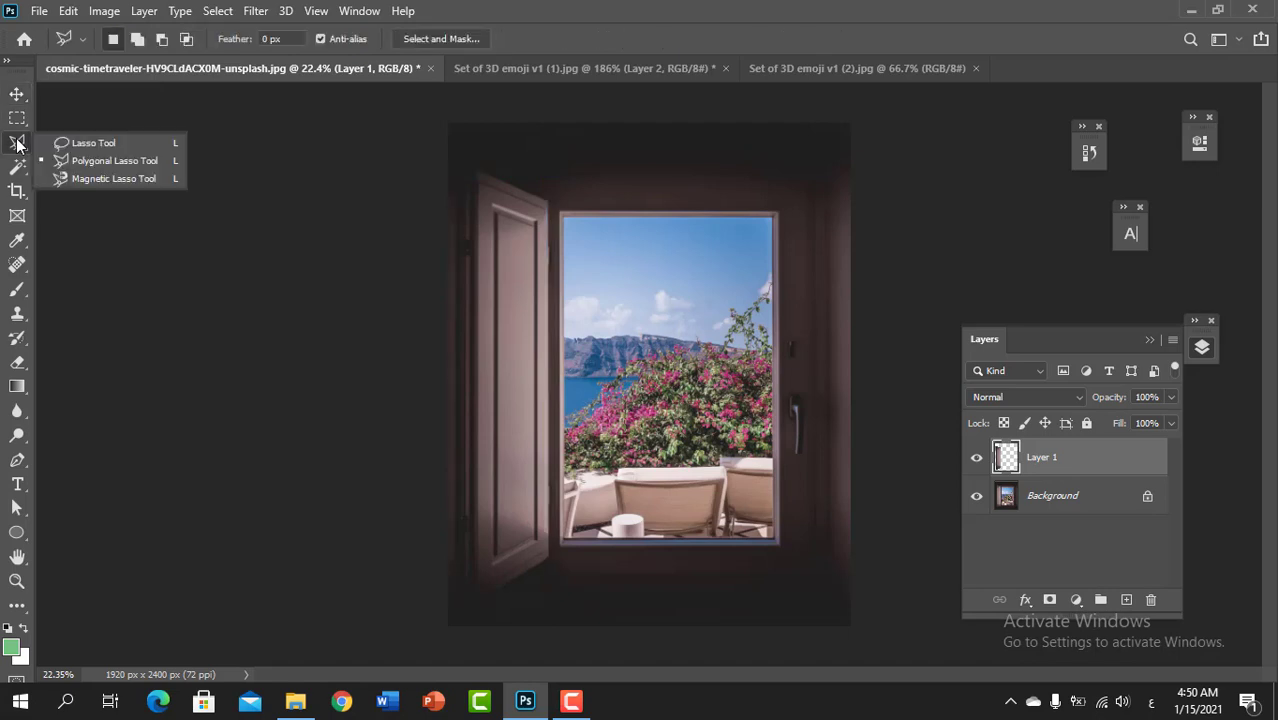
{"action": "left_click", "coordinate": [90, 180]}
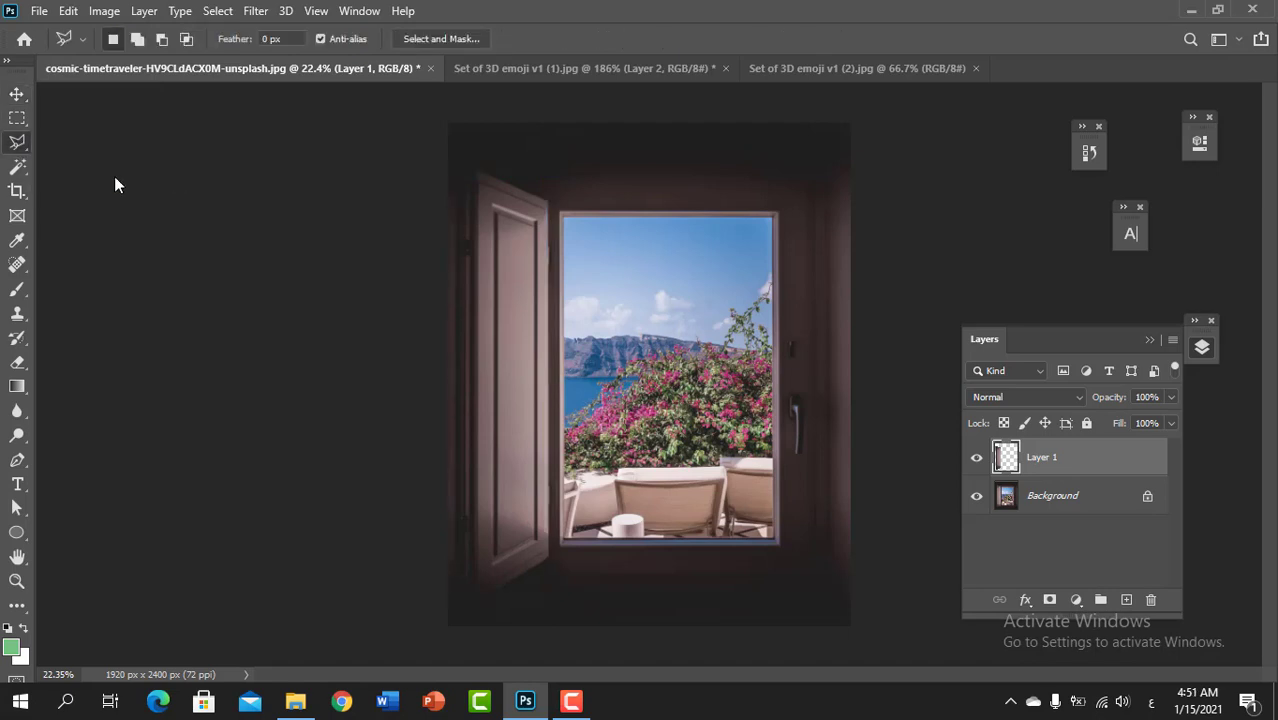
Return to the emoji document, clear the eye selection, and collapse the Layers panel
{"action": "left_click", "coordinate": [556, 64]}
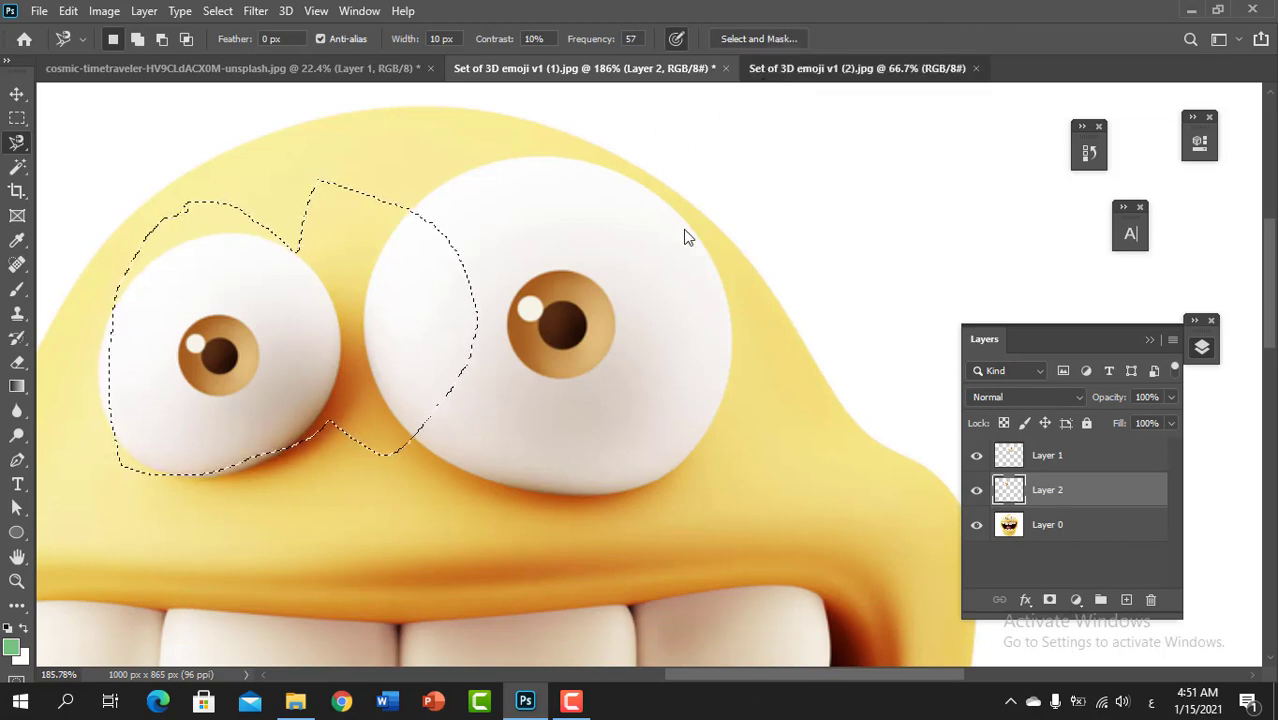
{"action": "key", "text": "ctrl+Tab"}
{"action": "left_click", "coordinate": [588, 69]}
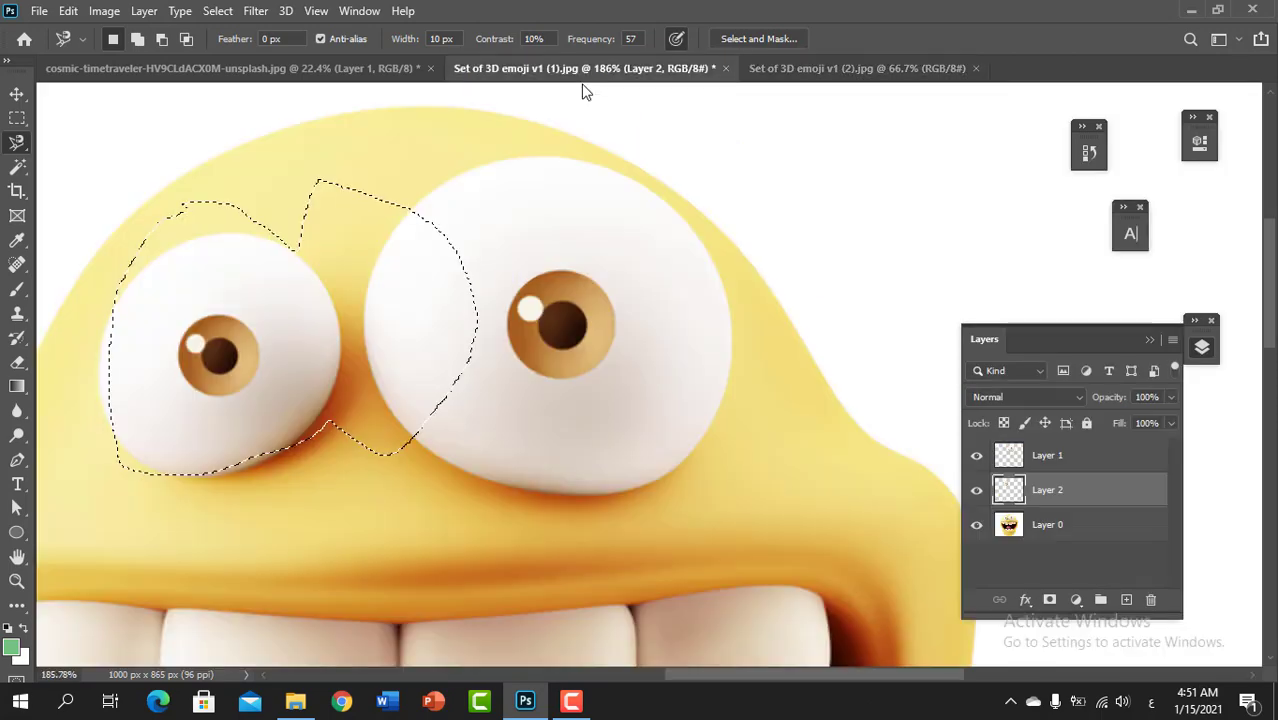
{"action": "key", "text": "ctrl+d"}
{"action": "scroll", "coordinate": [622, 195], "scroll_direction": "down", "scroll_amount": 5}
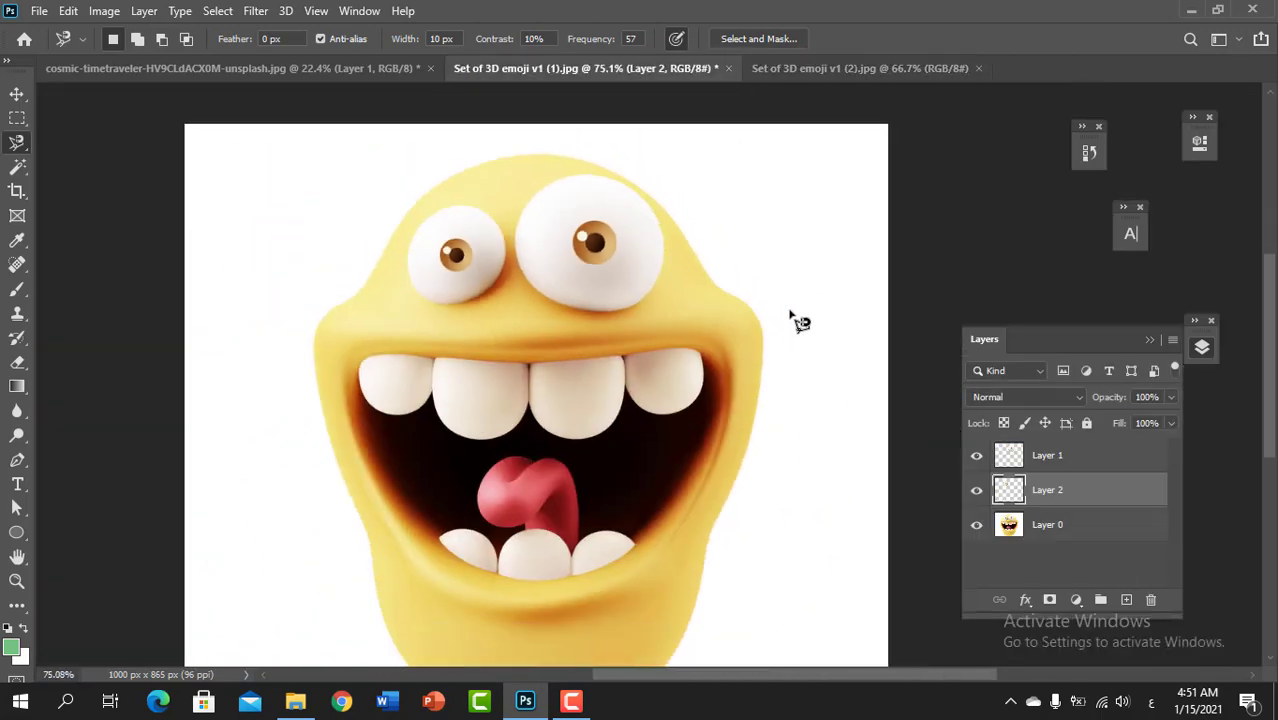
{"action": "scroll", "coordinate": [427, 472], "scroll_direction": "down", "scroll_amount": 1}
{"action": "scroll", "coordinate": [622, 422], "scroll_direction": "down", "scroll_amount": 1}
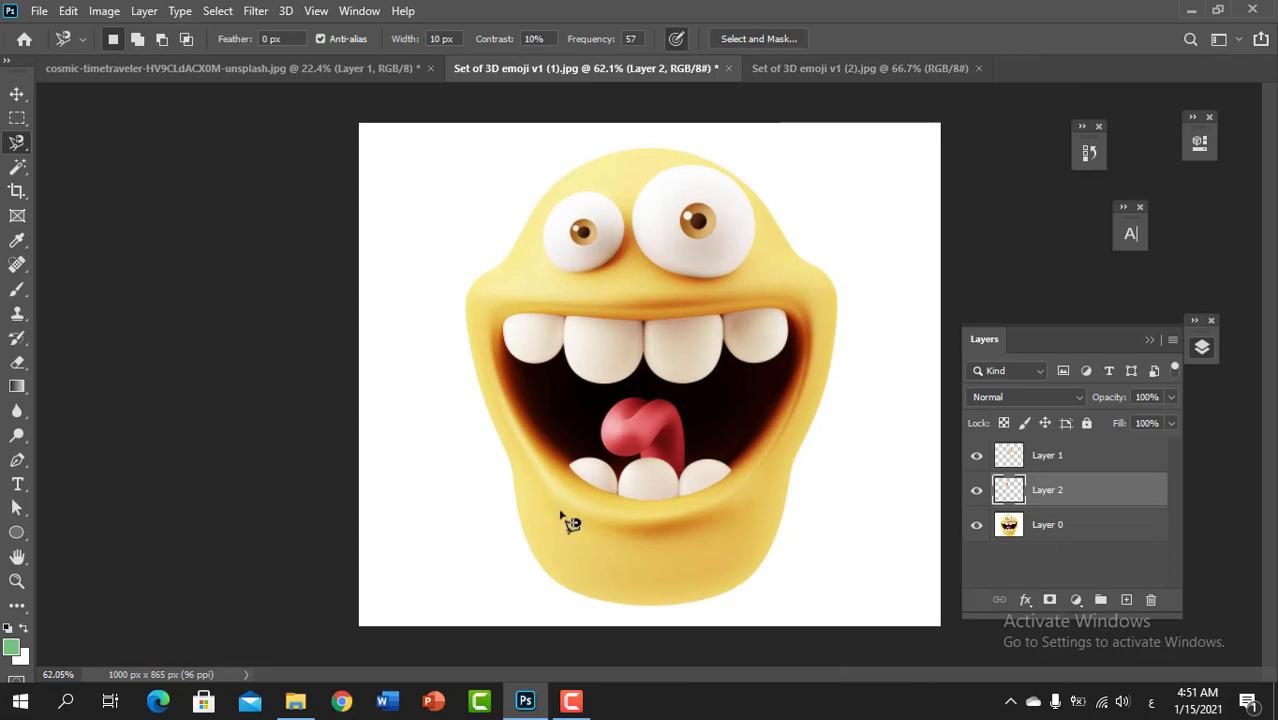
{"action": "scroll", "coordinate": [680, 220], "scroll_direction": "up", "scroll_amount": 2}
{"action": "scroll", "coordinate": [690, 124], "scroll_direction": "up", "scroll_amount": 2}
{"action": "scroll", "coordinate": [640, 127], "scroll_direction": "up", "scroll_amount": 2}
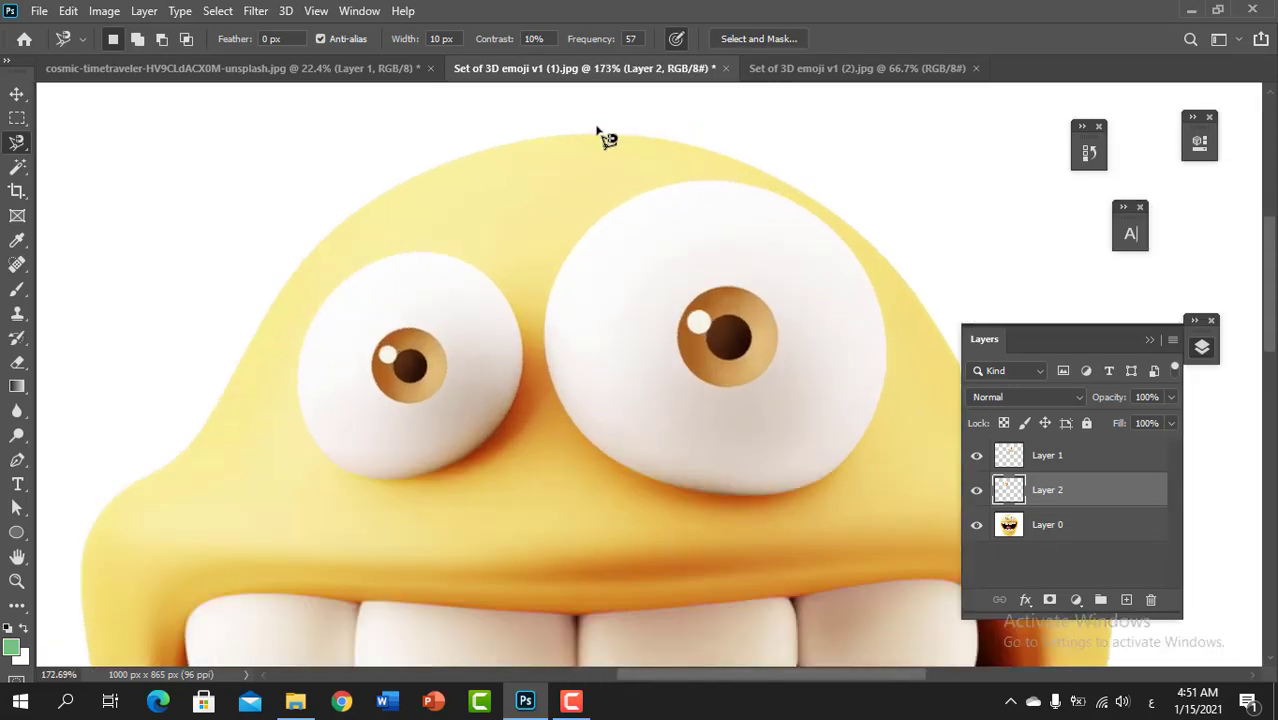
{"action": "scroll", "coordinate": [600, 133], "scroll_direction": "up", "scroll_amount": 2}
{"action": "scroll", "coordinate": [605, 138], "scroll_direction": "up", "scroll_amount": 2}
{"action": "scroll", "coordinate": [648, 141], "scroll_direction": "up", "scroll_amount": 1}
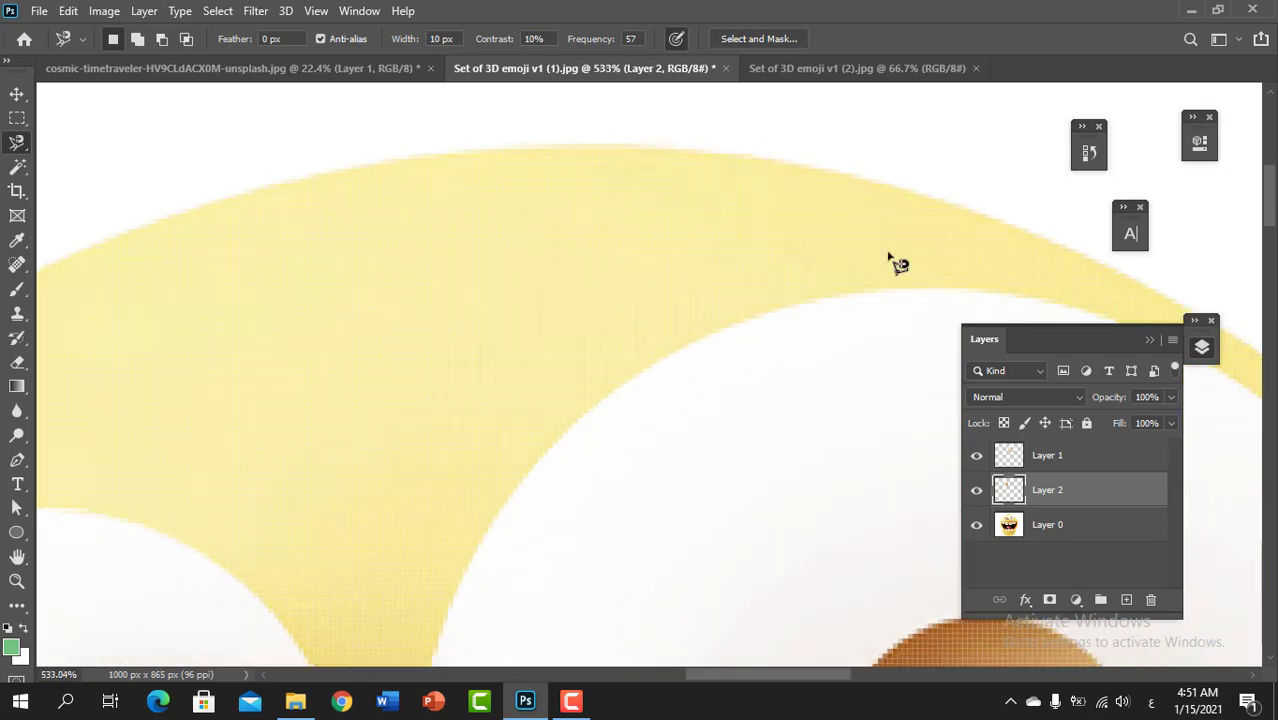
{"action": "left_click", "coordinate": [1149, 341]}
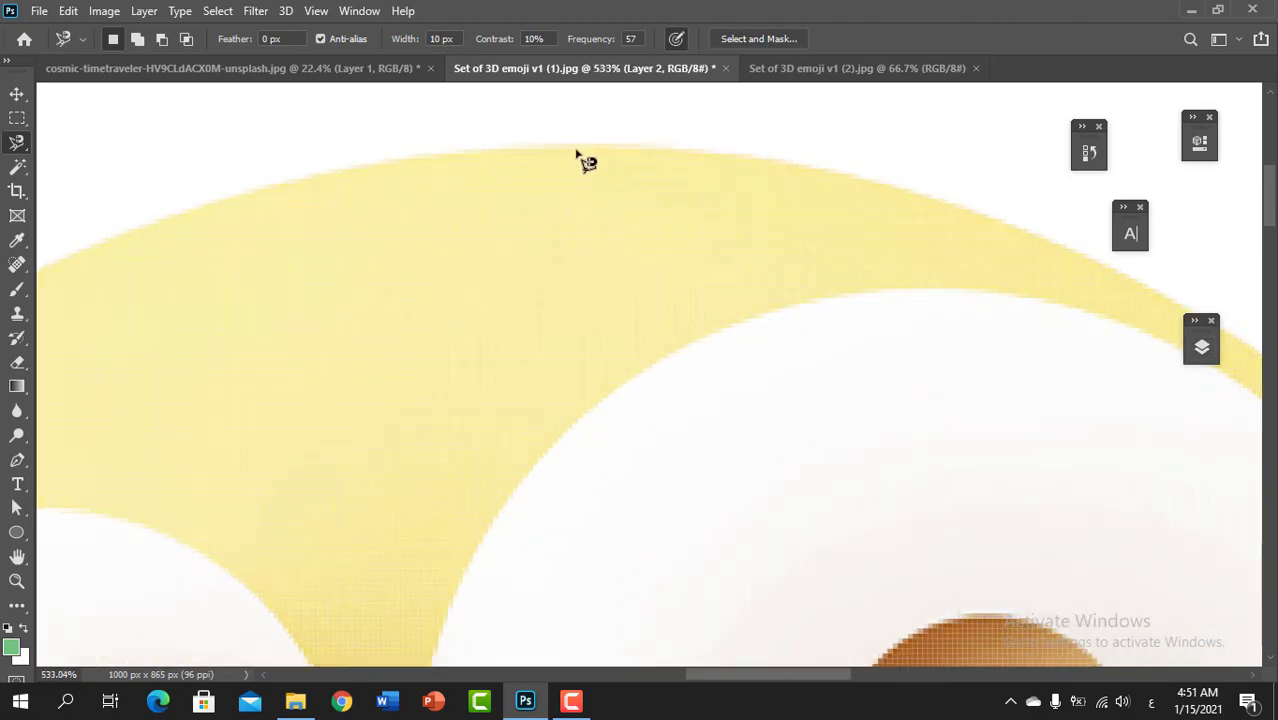
Trace the emoji's outer edge with the Magnetic Lasso, removing a bad anchor, and close it
{"action": "left_click", "coordinate": [574, 151]}
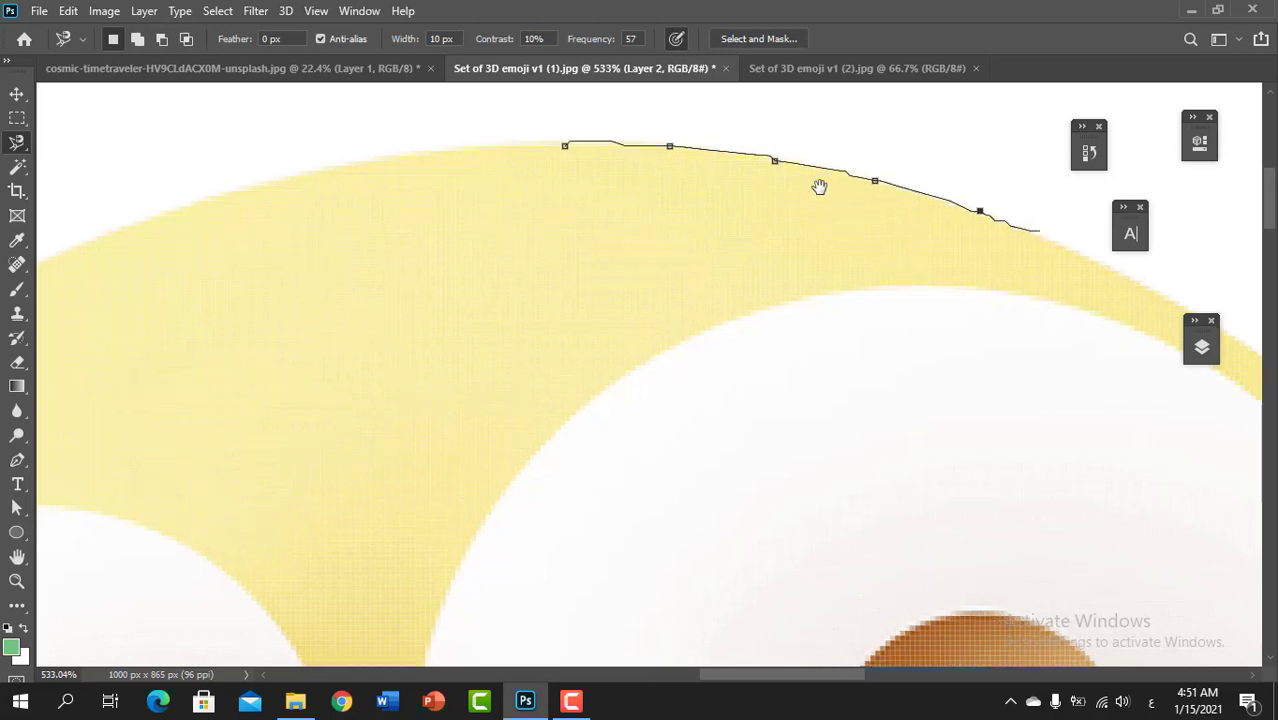
{"action": "left_click_drag", "start_coordinate": [1063, 250], "coordinate": [521, 140]}
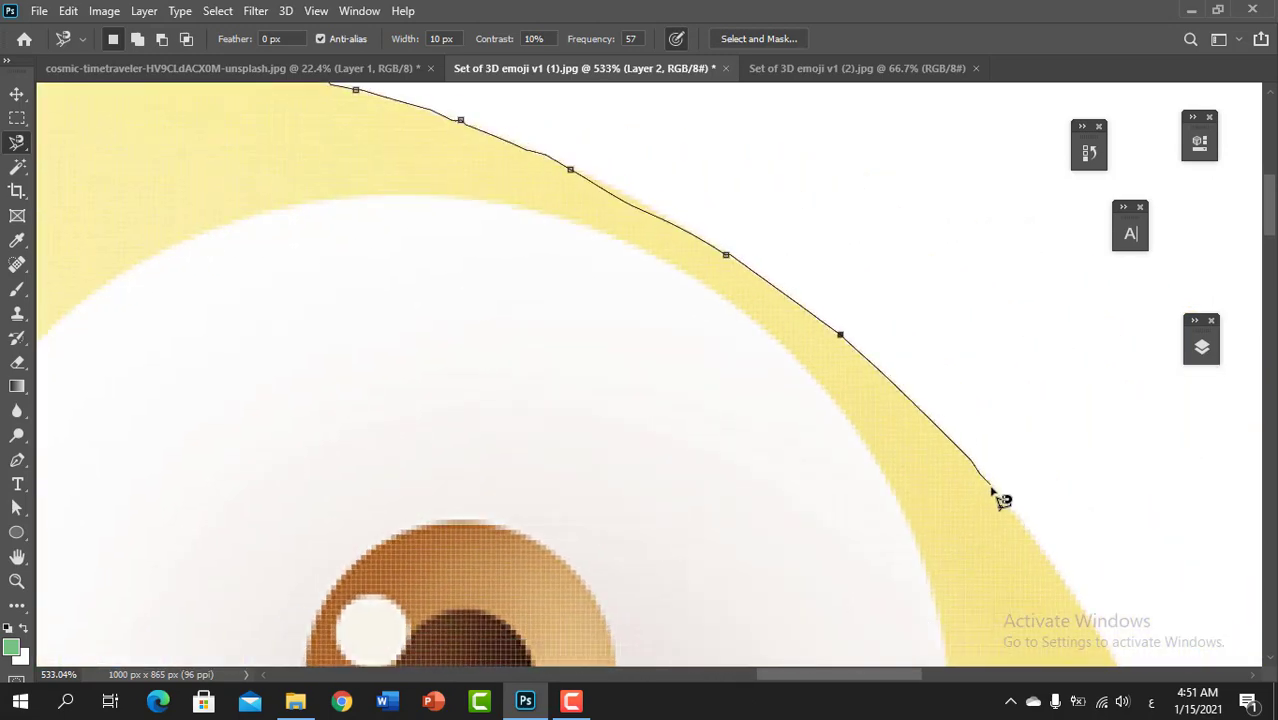
{"action": "scroll", "coordinate": [1003, 500], "scroll_direction": "down", "scroll_amount": 2}
{"action": "scroll", "coordinate": [824, 294], "scroll_direction": "down", "scroll_amount": 5}
{"action": "scroll", "coordinate": [770, 220], "scroll_direction": "down", "scroll_amount": 3}
{"action": "scroll", "coordinate": [887, 288], "scroll_direction": "down", "scroll_amount": 3}
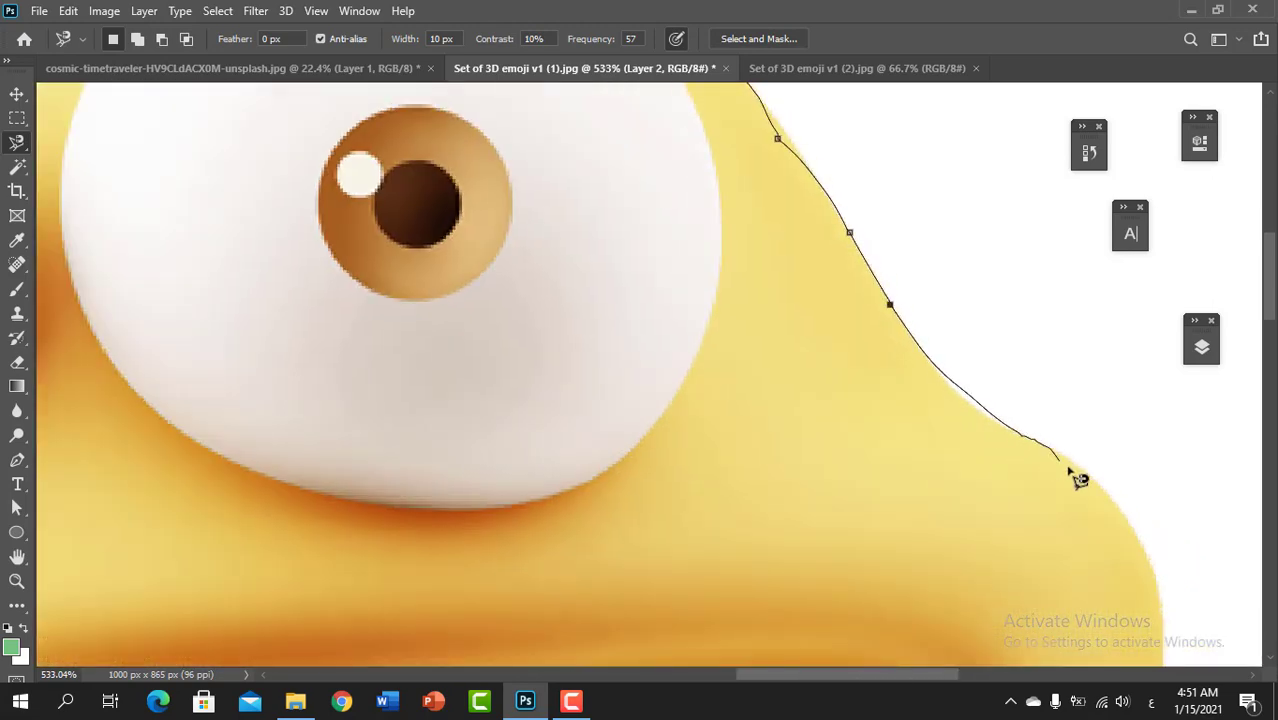
{"action": "scroll", "coordinate": [1104, 494], "scroll_direction": "down", "scroll_amount": 4}
{"action": "scroll", "coordinate": [970, 505], "scroll_direction": "up", "scroll_amount": 2}
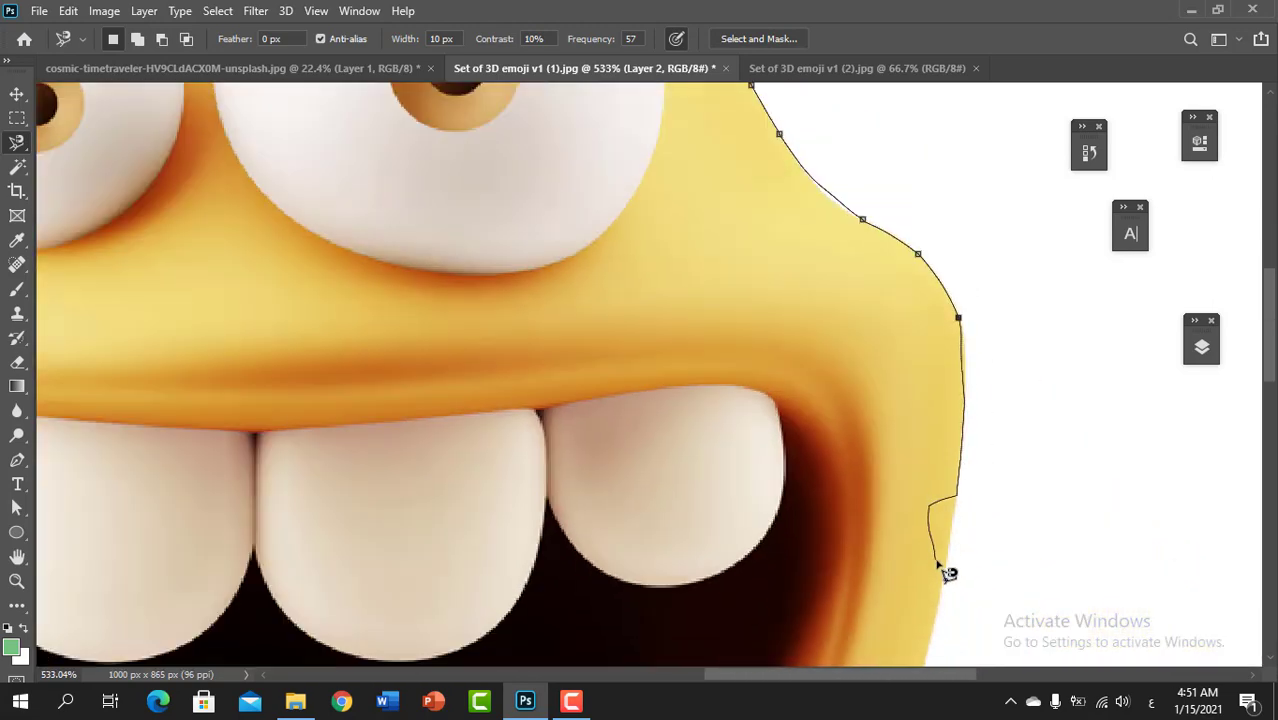
{"action": "scroll", "coordinate": [941, 632], "scroll_direction": "down", "scroll_amount": 3}
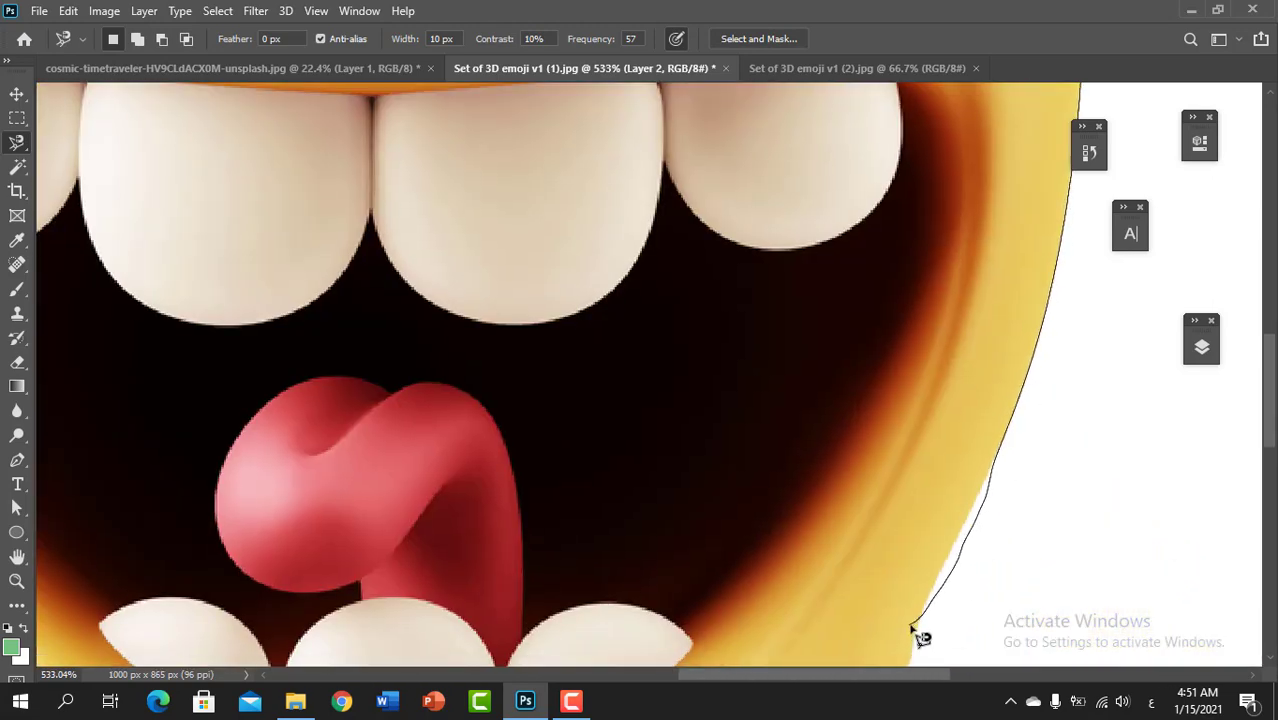
{"action": "scroll", "coordinate": [1018, 450], "scroll_direction": "up", "scroll_amount": 2}
{"action": "scroll", "coordinate": [1018, 528], "scroll_direction": "down", "scroll_amount": 4}
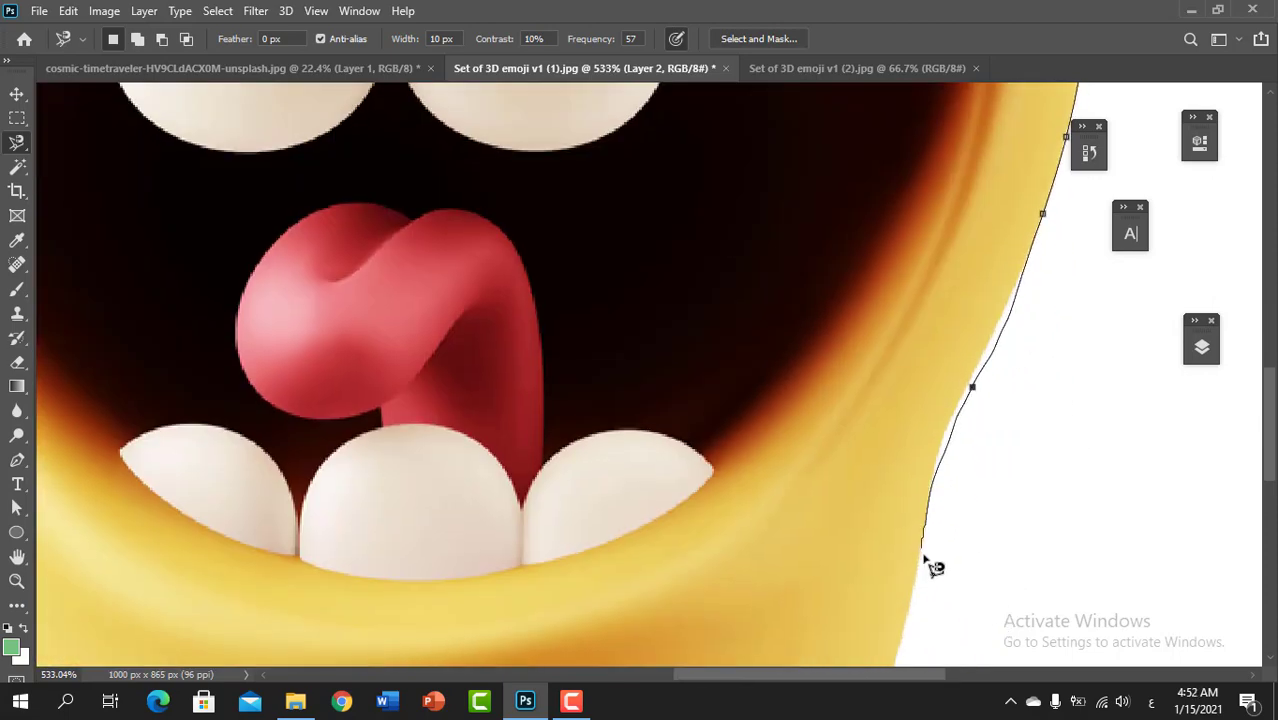
{"action": "left_click_drag", "start_coordinate": [934, 567], "coordinate": [430, 443]}
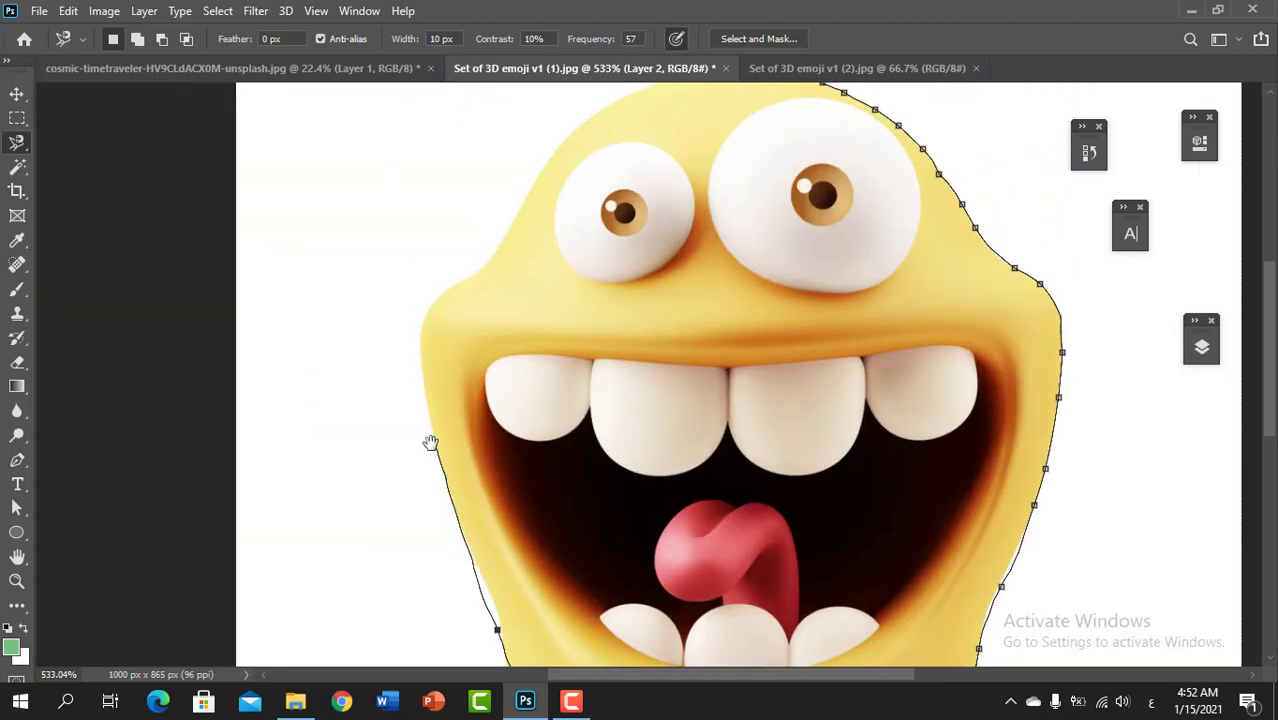
{"action": "scroll", "coordinate": [533, 250], "scroll_direction": "up", "scroll_amount": 3}
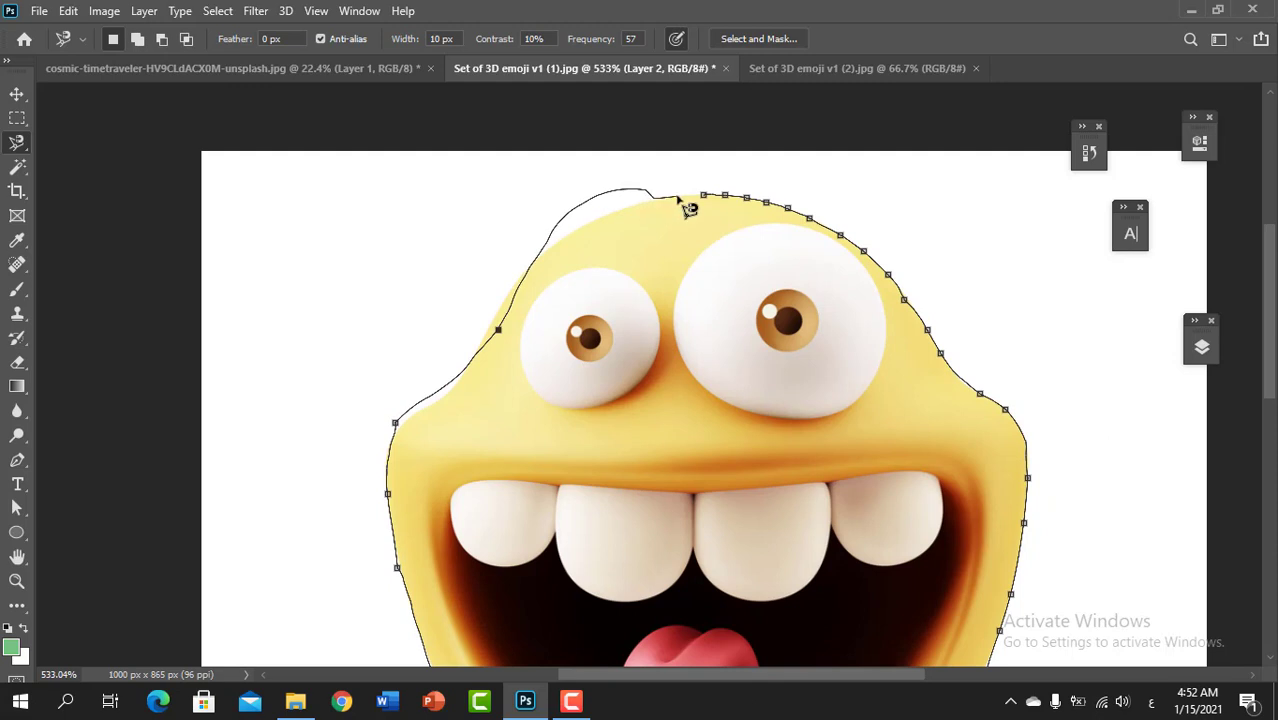
{"action": "key", "text": "BackSpace"}
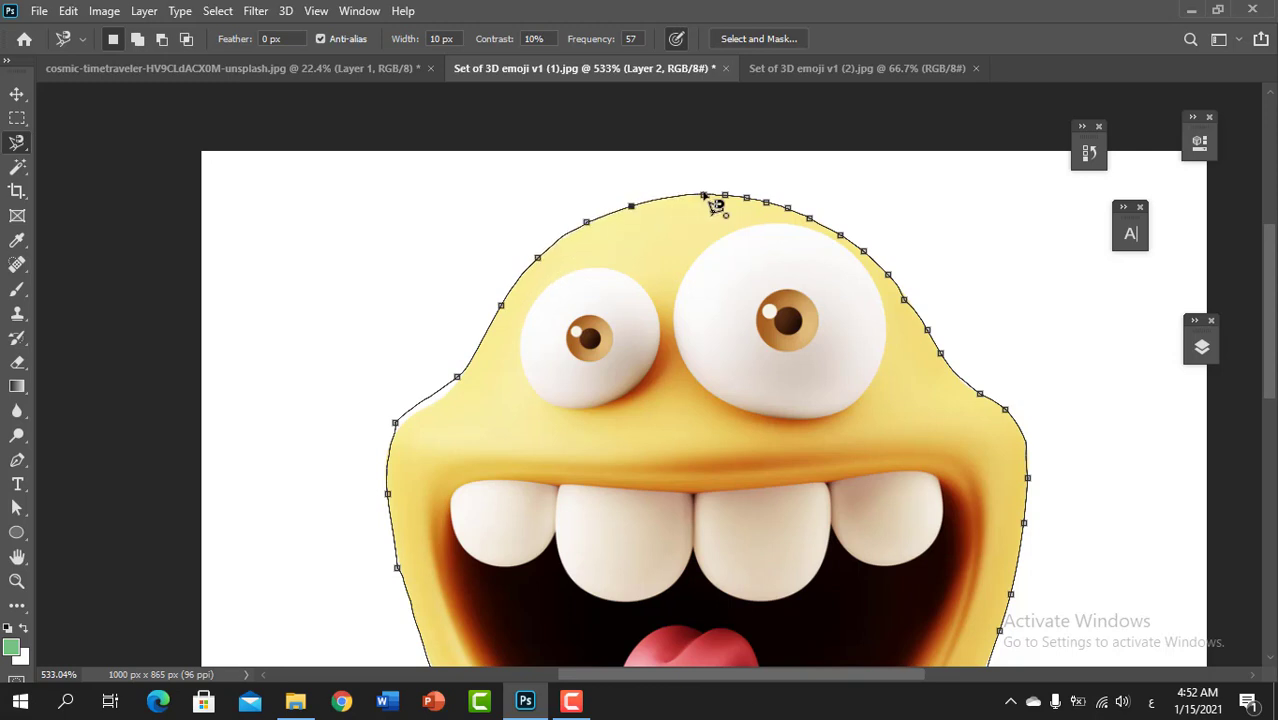
{"action": "key", "text": "Escape"}
{"action": "scroll", "coordinate": [815, 250], "scroll_direction": "down", "scroll_amount": 3}
Switch from the Magnetic Lasso back to the plain freehand Lasso Tool
{"action": "scroll", "coordinate": [872, 313], "scroll_direction": "down", "scroll_amount": 2}
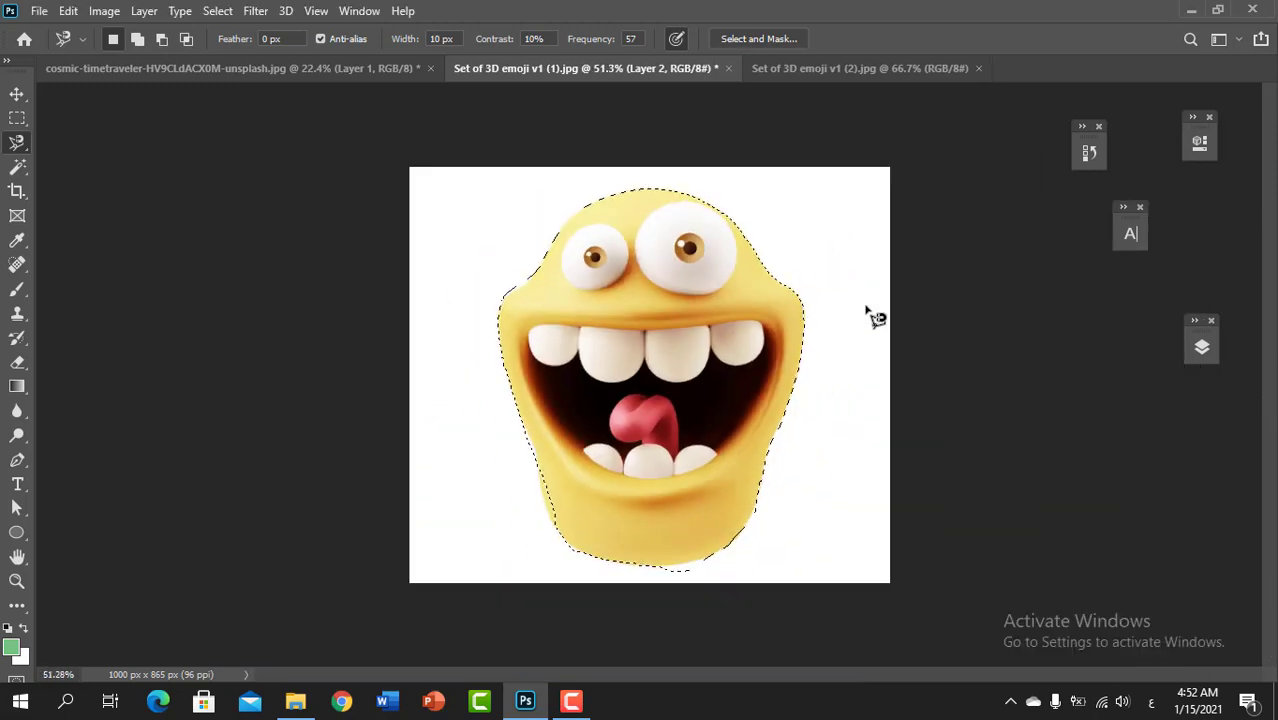
{"action": "scroll", "coordinate": [930, 355], "scroll_direction": "up", "scroll_amount": 1}
{"action": "scroll", "coordinate": [930, 355], "scroll_direction": "up", "scroll_amount": 3}
{"action": "scroll", "coordinate": [930, 355], "scroll_direction": "down", "scroll_amount": 1}
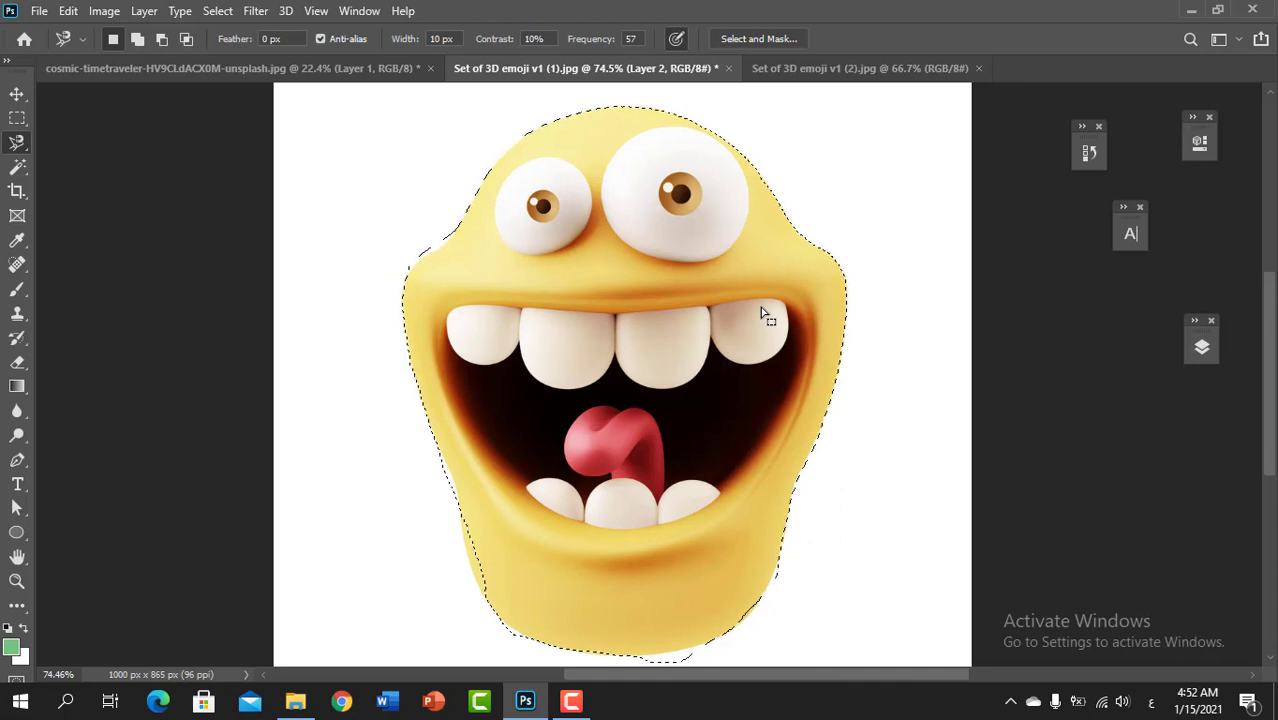
{"action": "left_click", "coordinate": [18, 93]}
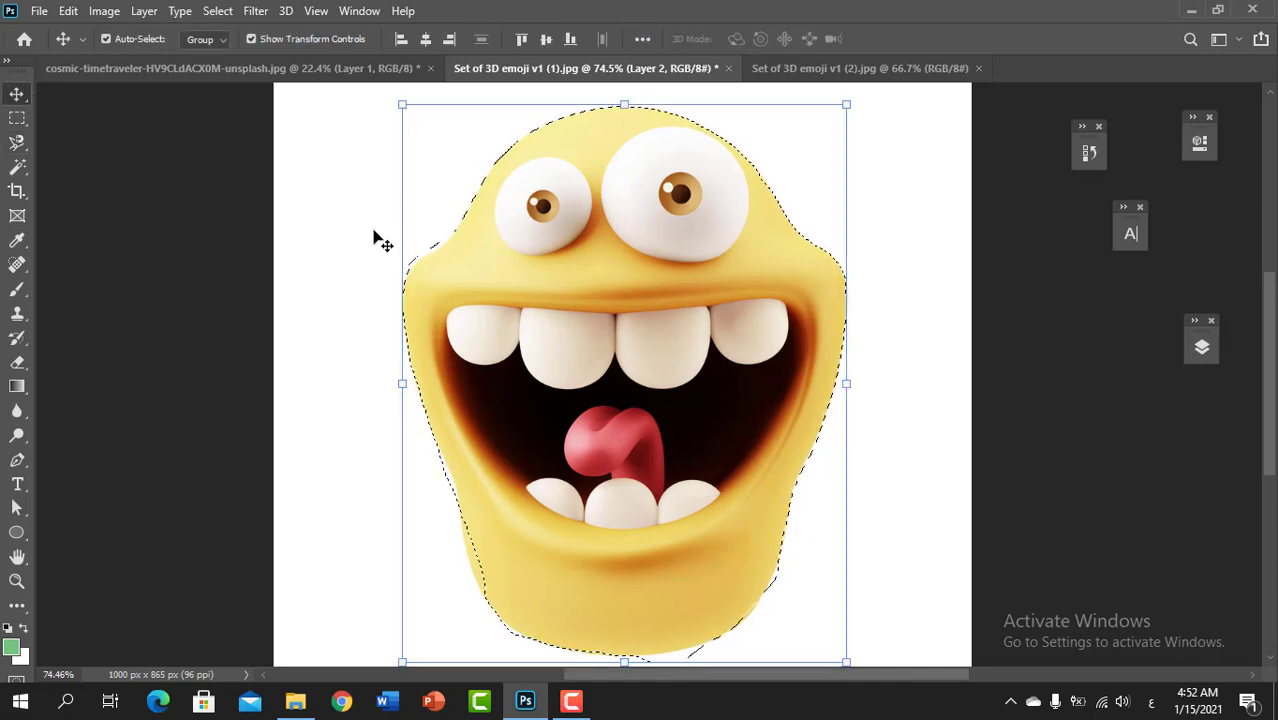
{"action": "left_click", "coordinate": [17, 142]}
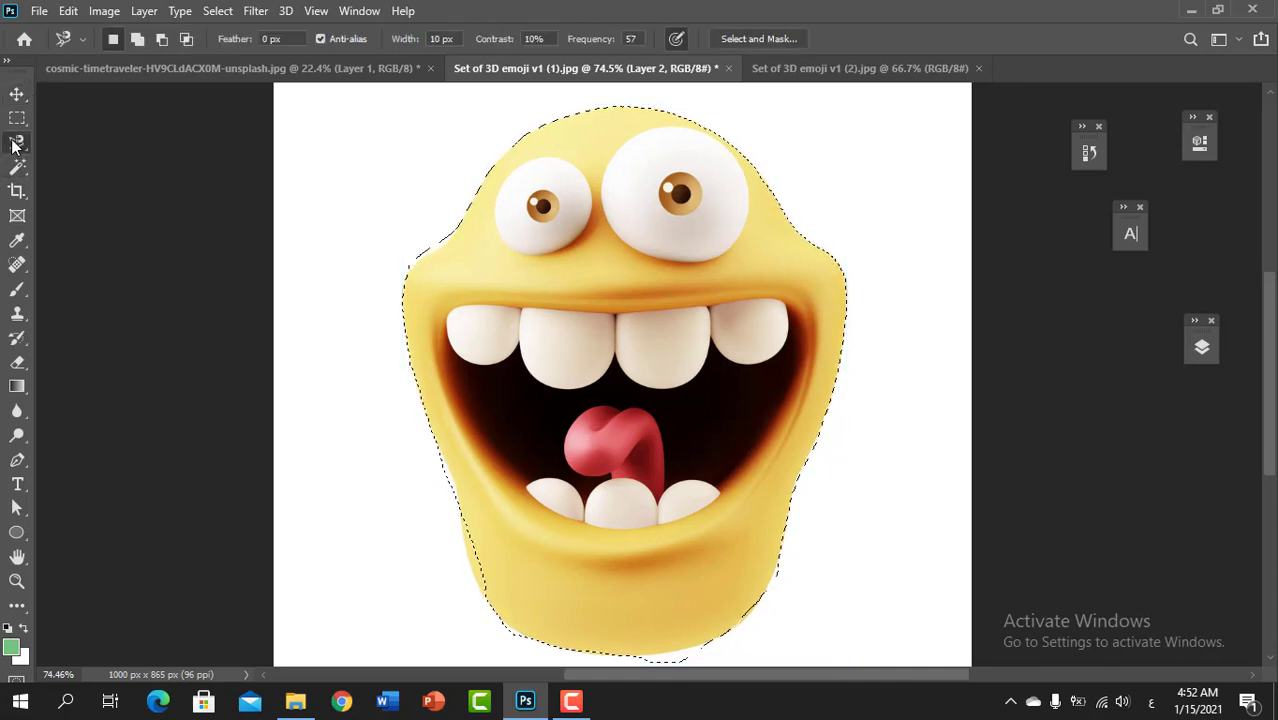
{"action": "right_click", "coordinate": [17, 142]}
{"action": "scroll", "coordinate": [543, 586], "scroll_direction": "up", "scroll_amount": 1}
{"action": "scroll", "coordinate": [741, 605], "scroll_direction": "up", "scroll_amount": 2}
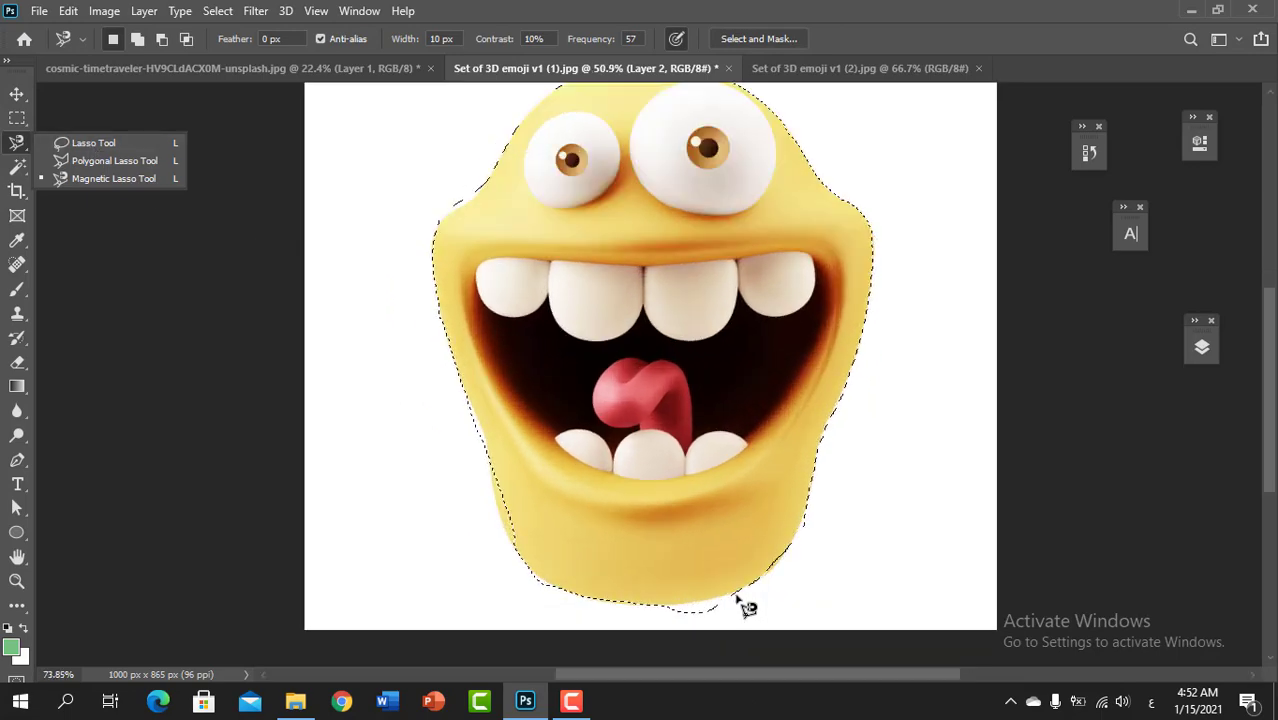
{"action": "scroll", "coordinate": [741, 630], "scroll_direction": "up", "scroll_amount": 2}
{"action": "scroll", "coordinate": [730, 628], "scroll_direction": "up", "scroll_amount": 2}
{"action": "scroll", "coordinate": [730, 628], "scroll_direction": "up", "scroll_amount": 2}
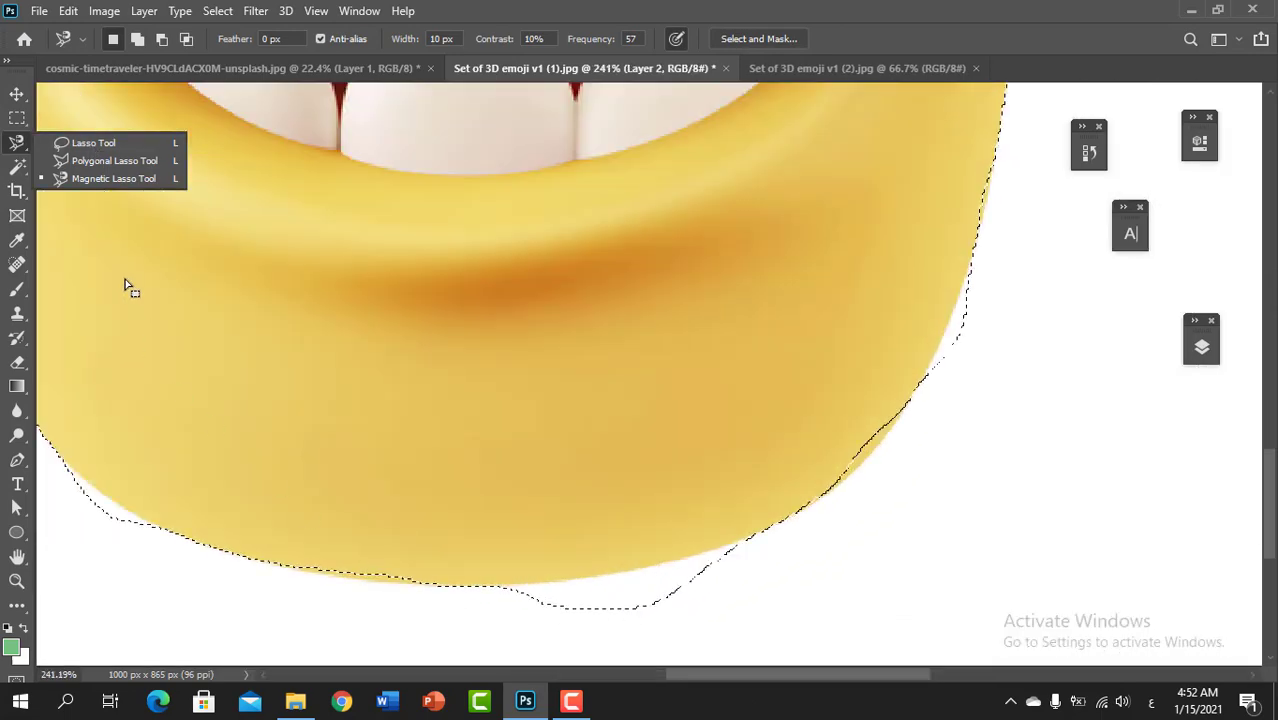
{"action": "left_click", "coordinate": [113, 178]}
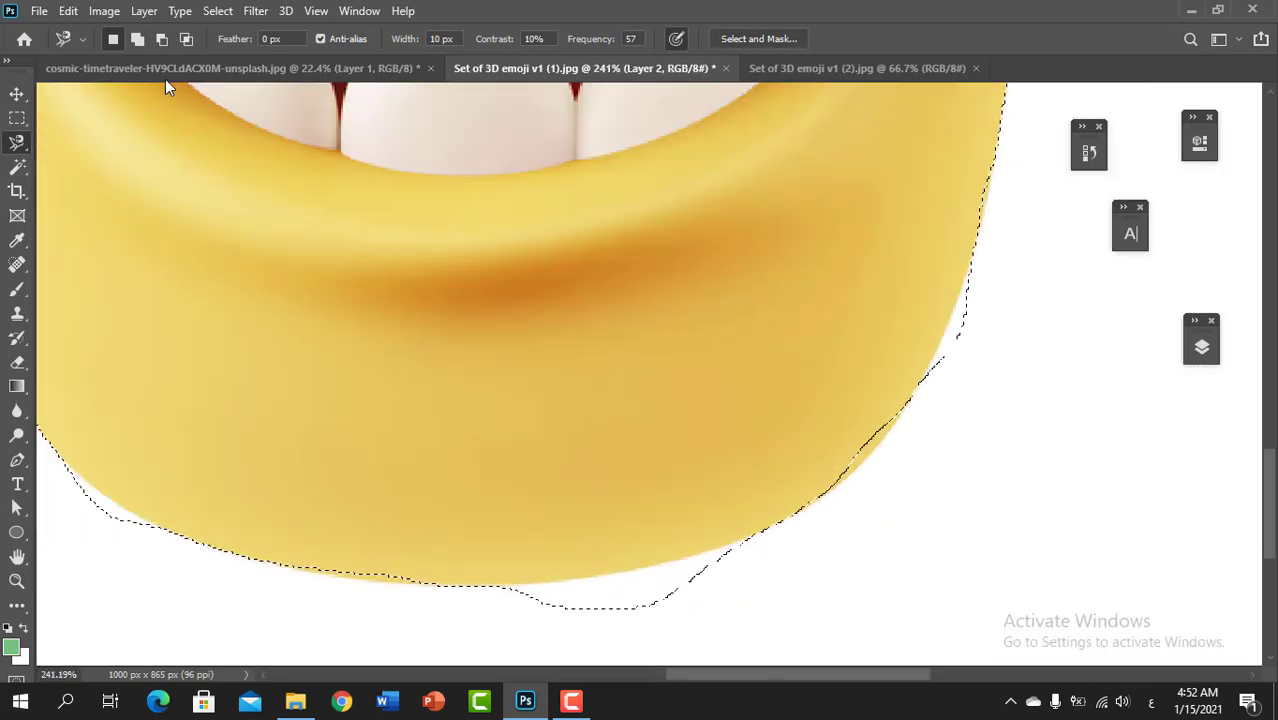
{"action": "right_click", "coordinate": [17, 142]}
{"action": "left_click", "coordinate": [85, 144]}
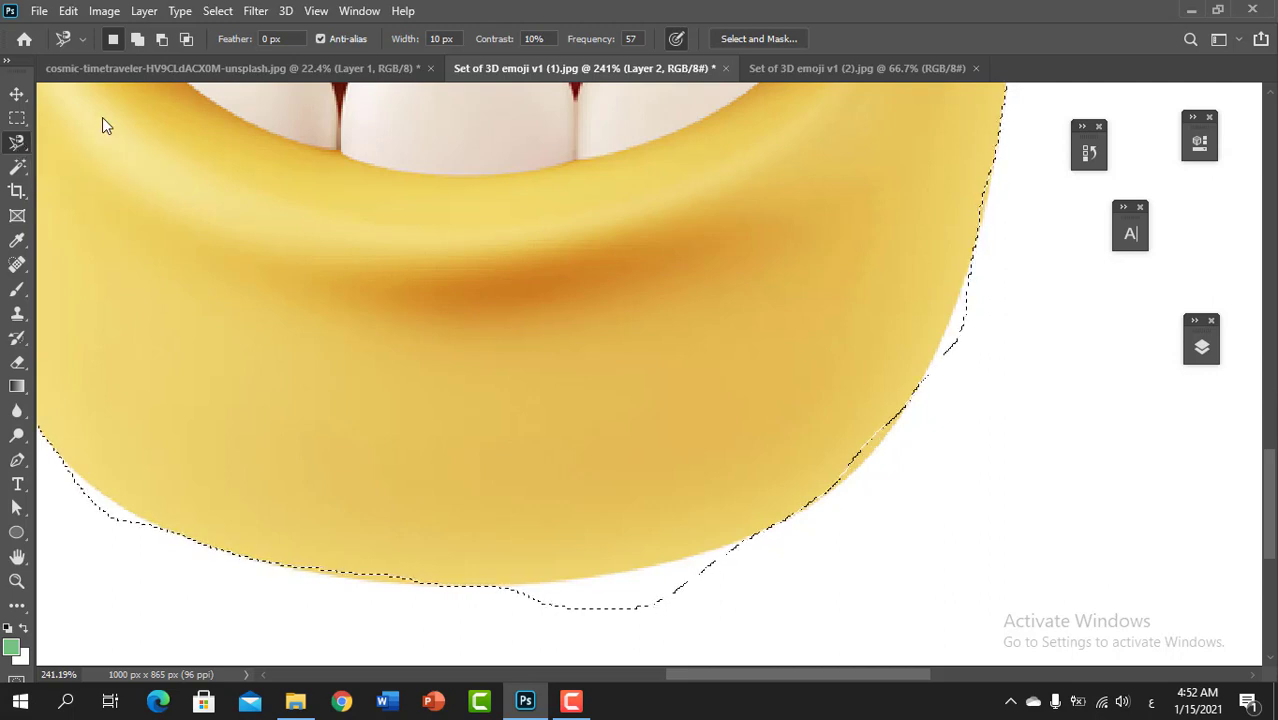
With Subtract from selection, trim stray white off the chin and lower-right edge
{"action": "left_click", "coordinate": [160, 39]}
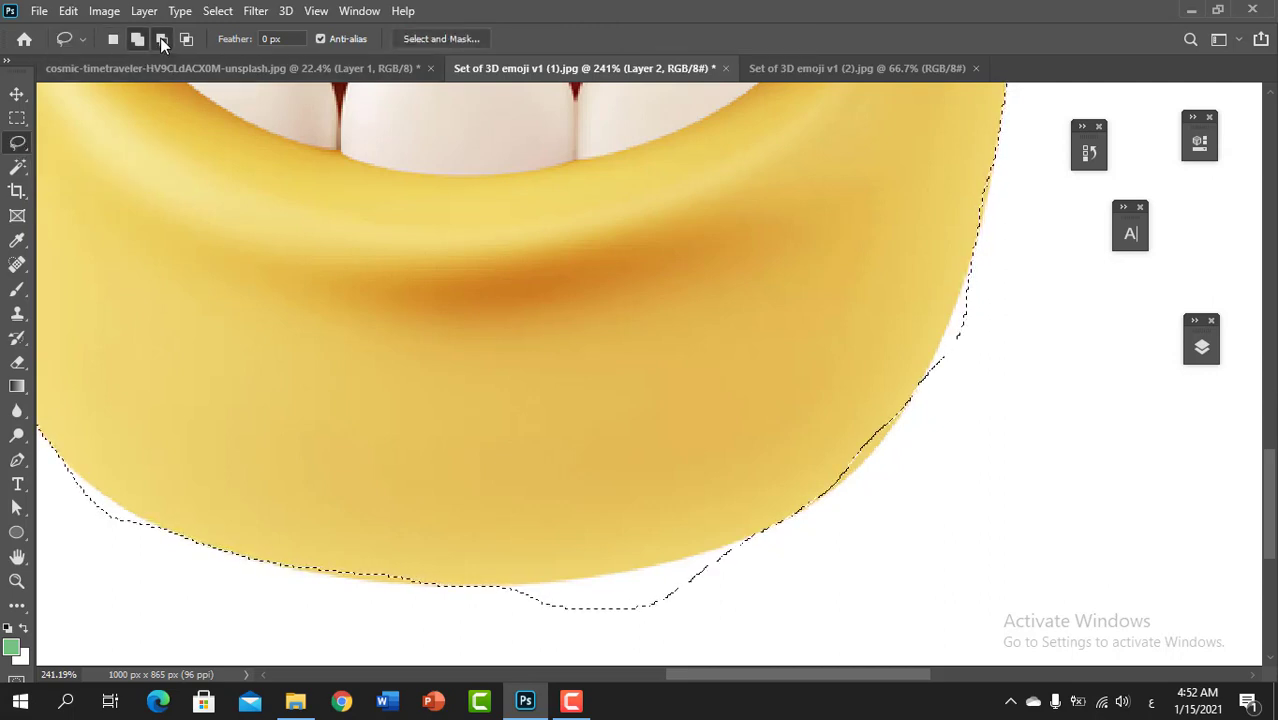
{"action": "left_click_drag", "start_coordinate": [740, 546], "coordinate": [689, 559]}
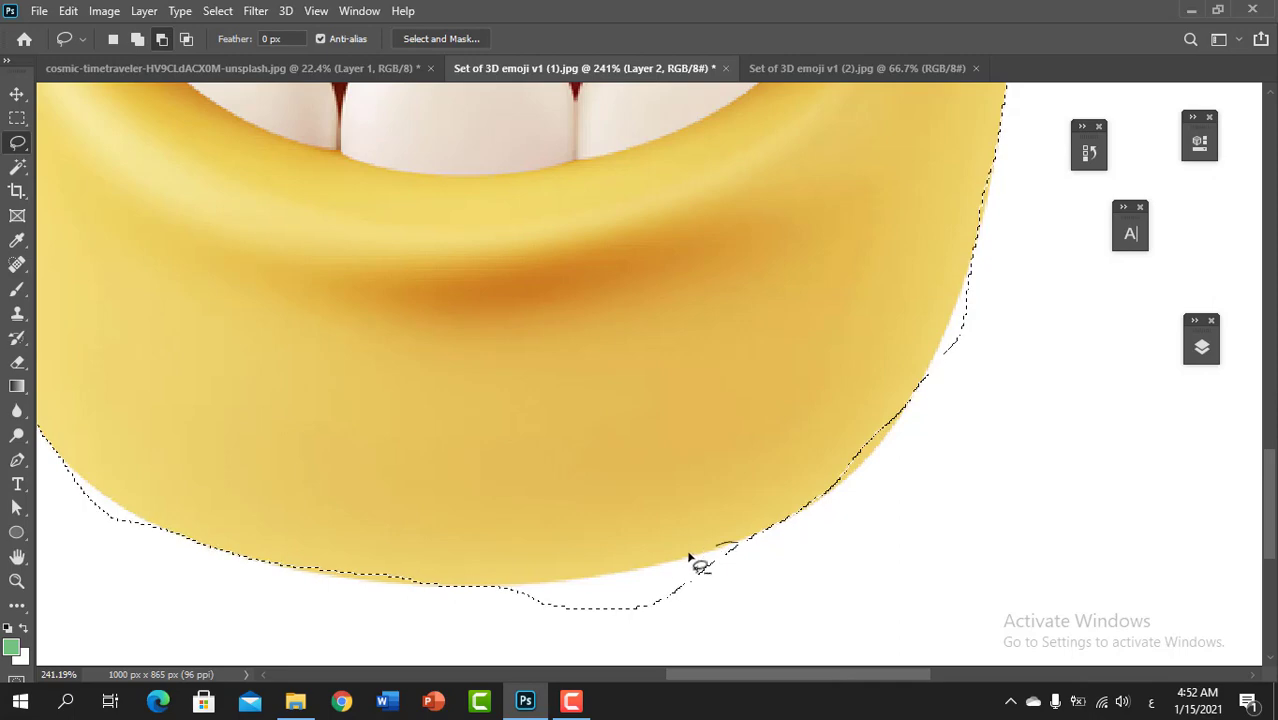
{"action": "mouse_move", "coordinate": [634, 643]}
{"action": "left_mouse_down"}
{"action": "mouse_move", "coordinate": [740, 568]}
{"action": "mouse_move", "coordinate": [737, 550]}
{"action": "left_mouse_up"}
{"action": "scroll", "coordinate": [879, 534], "scroll_direction": "down", "scroll_amount": 2}
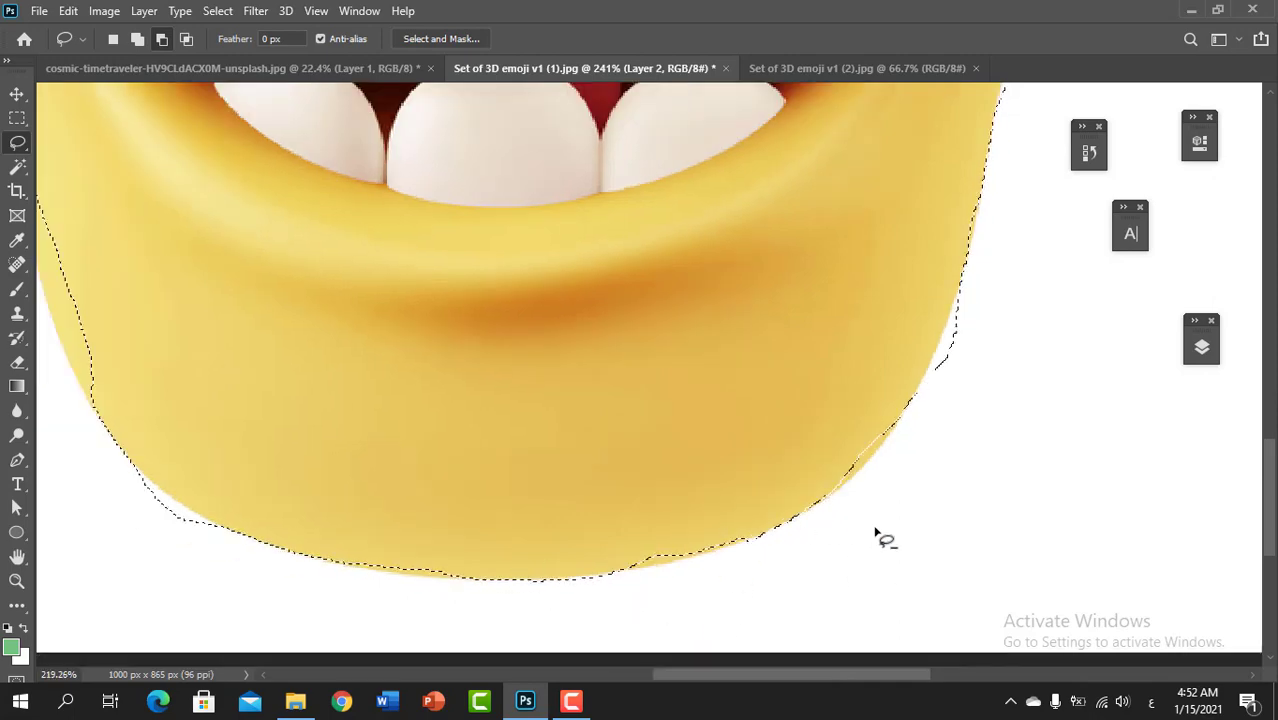
{"action": "scroll", "coordinate": [910, 480], "scroll_direction": "down", "scroll_amount": 1}
{"action": "scroll", "coordinate": [935, 428], "scroll_direction": "up", "scroll_amount": 2}
{"action": "scroll", "coordinate": [928, 403], "scroll_direction": "up", "scroll_amount": 1}
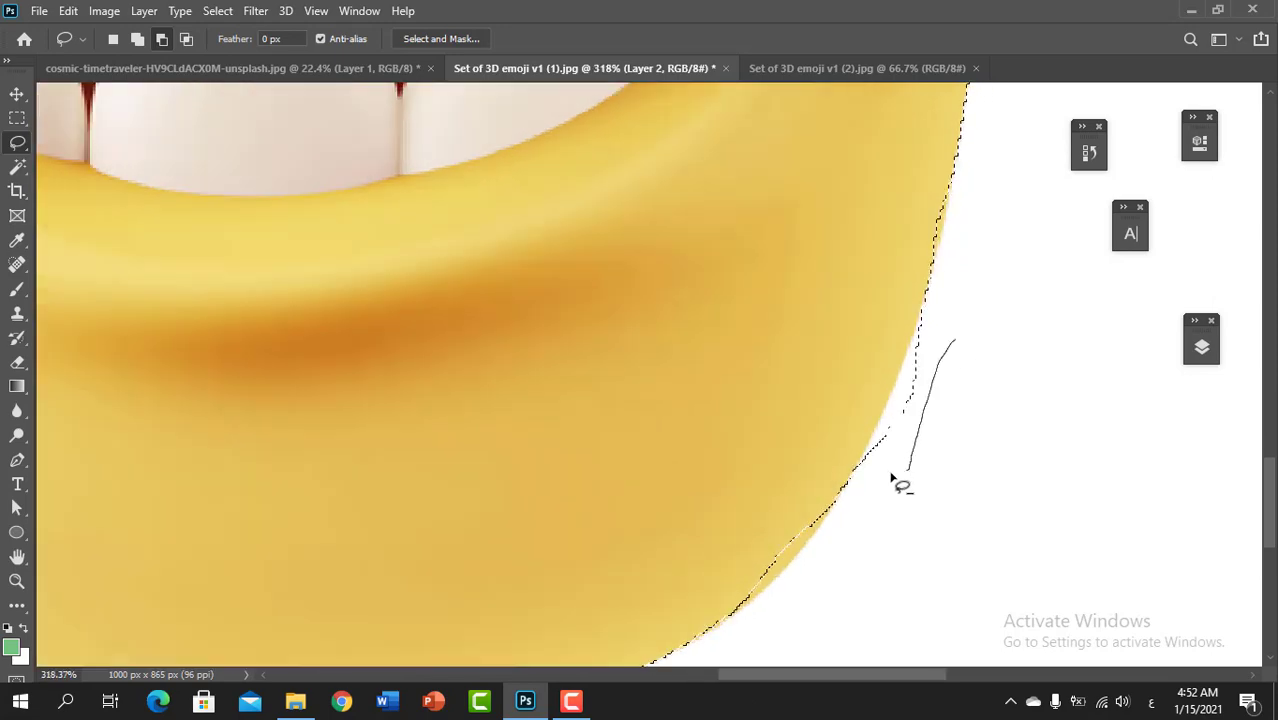
{"action": "left_click_drag", "start_coordinate": [972, 318], "coordinate": [970, 320]}
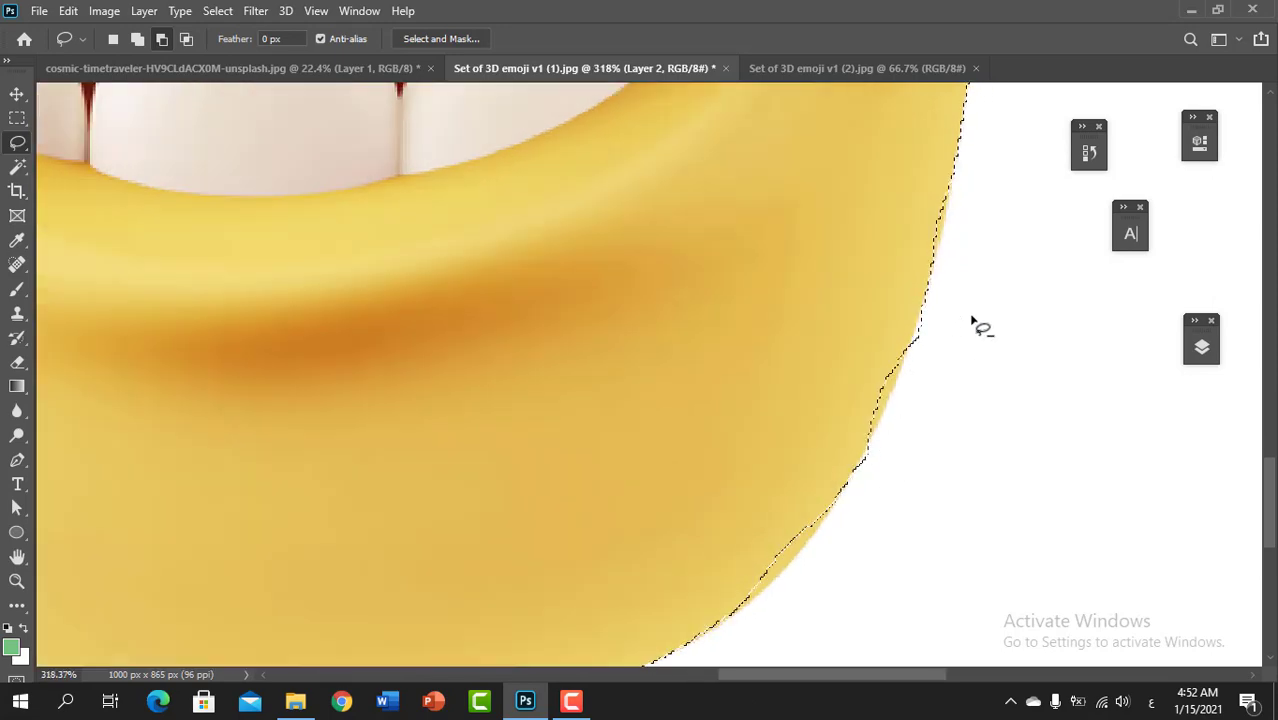
{"action": "scroll", "coordinate": [968, 320], "scroll_direction": "down", "scroll_amount": 2}
{"action": "scroll", "coordinate": [970, 328], "scroll_direction": "down", "scroll_amount": 2}
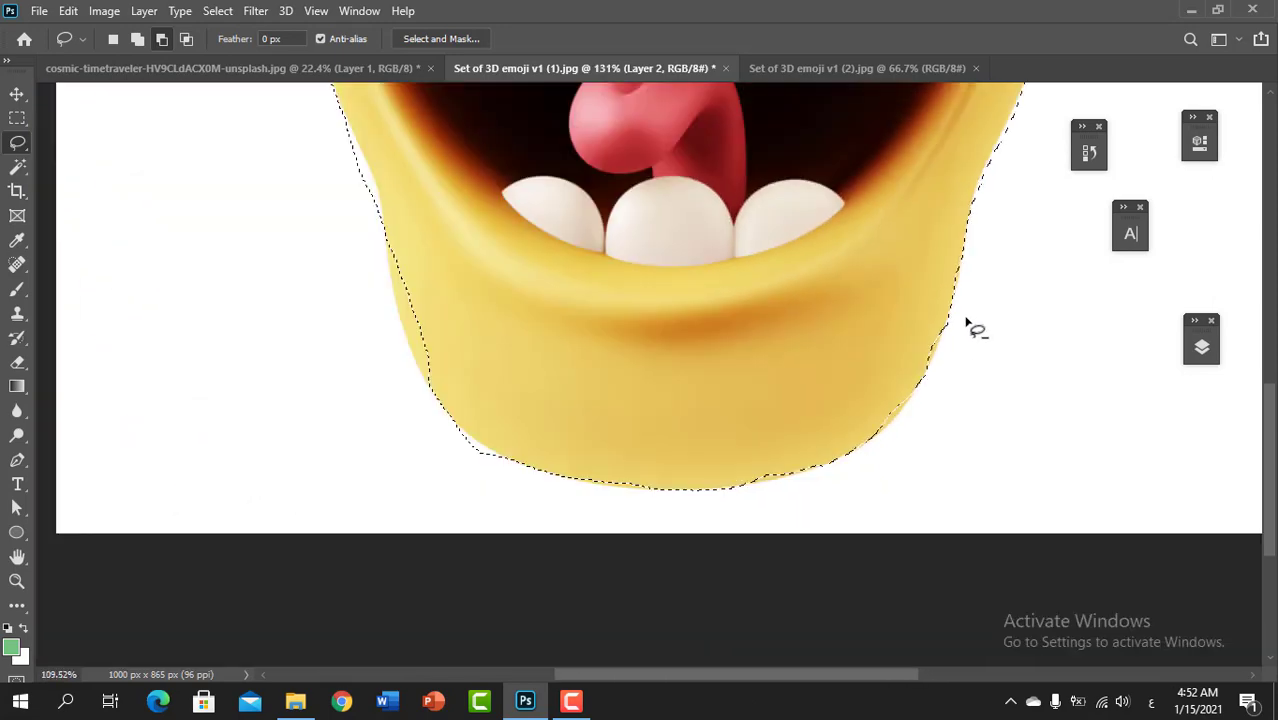
{"action": "scroll", "coordinate": [976, 328], "scroll_direction": "down", "scroll_amount": 5}
{"action": "scroll", "coordinate": [976, 328], "scroll_direction": "up", "scroll_amount": 1}
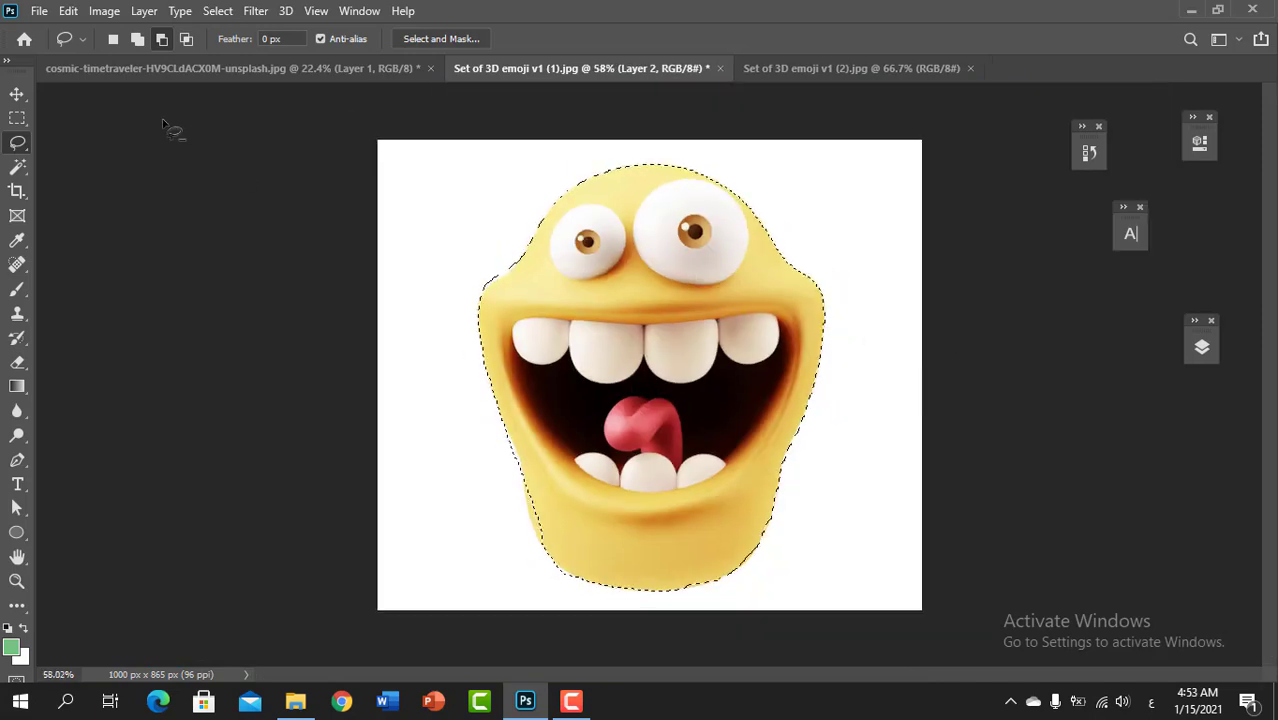
With the Move tool active, make Layer 3 from the face selection and hide Layers 3 and 2
{"action": "left_click", "coordinate": [17, 94]}
{"action": "key", "text": "ctrl+d"}
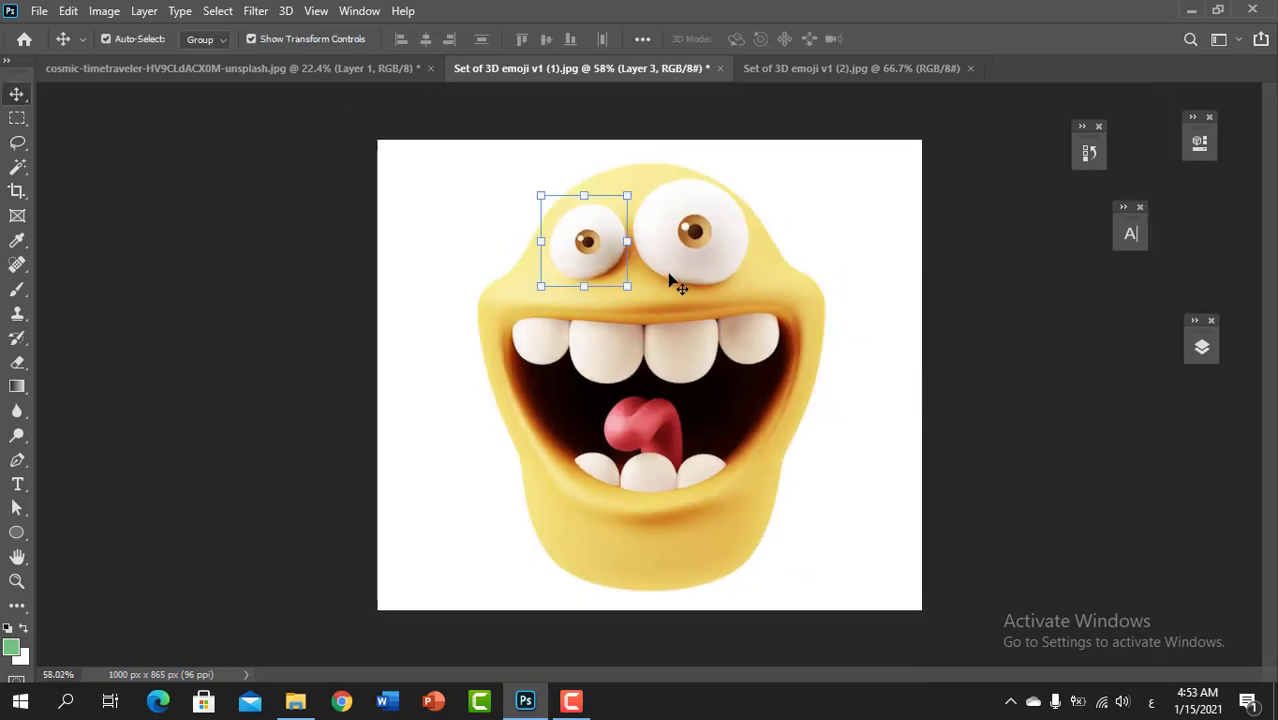
{"action": "left_click", "coordinate": [1200, 350]}
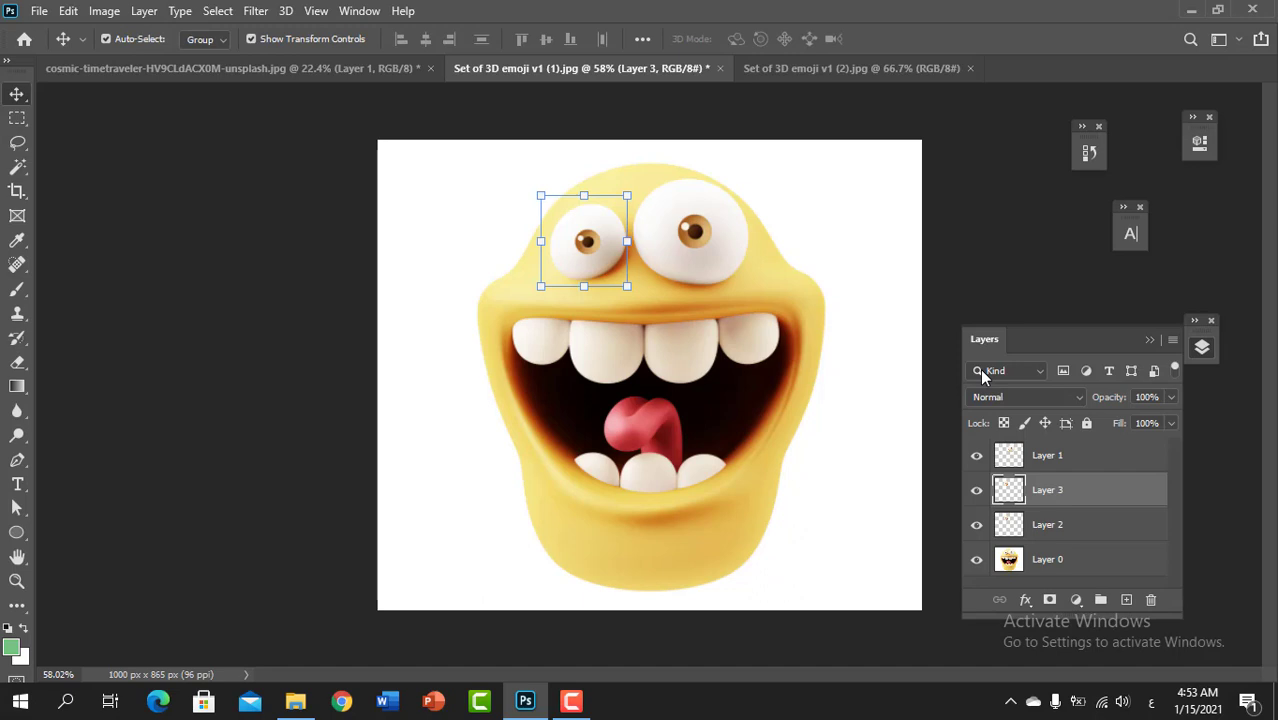
{"action": "left_click", "coordinate": [977, 490]}
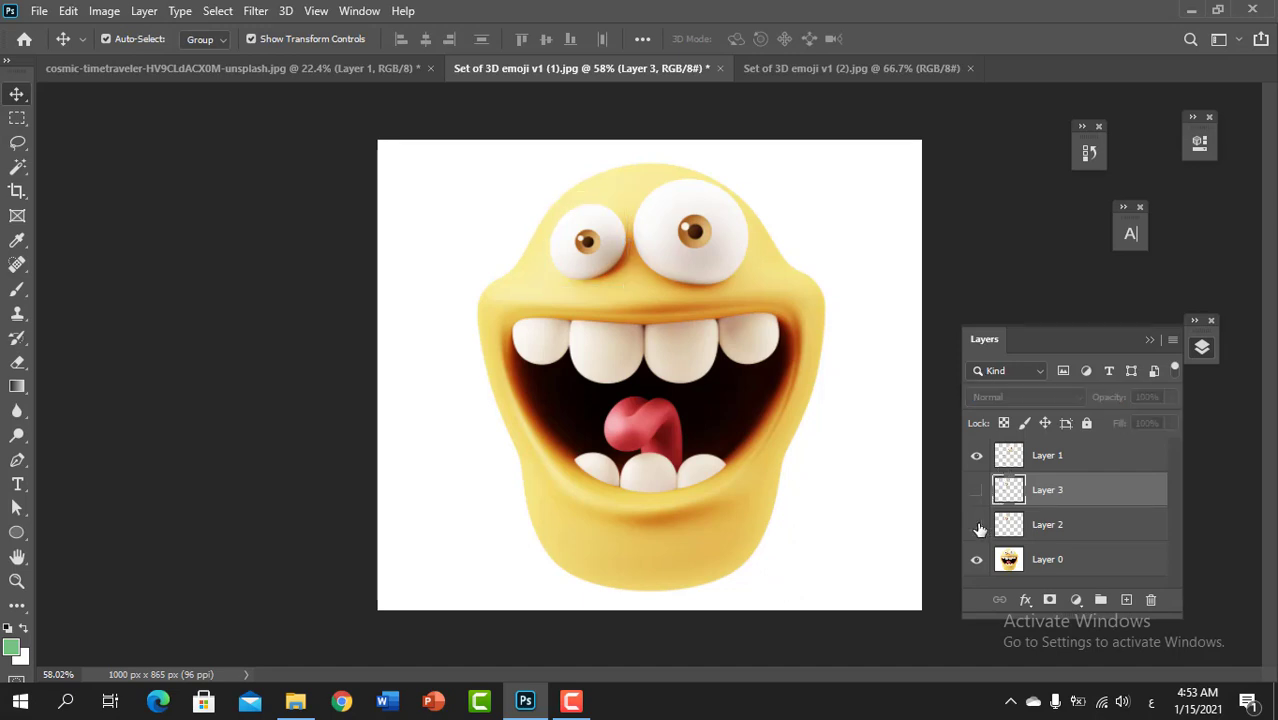
{"action": "left_click", "coordinate": [977, 559]}
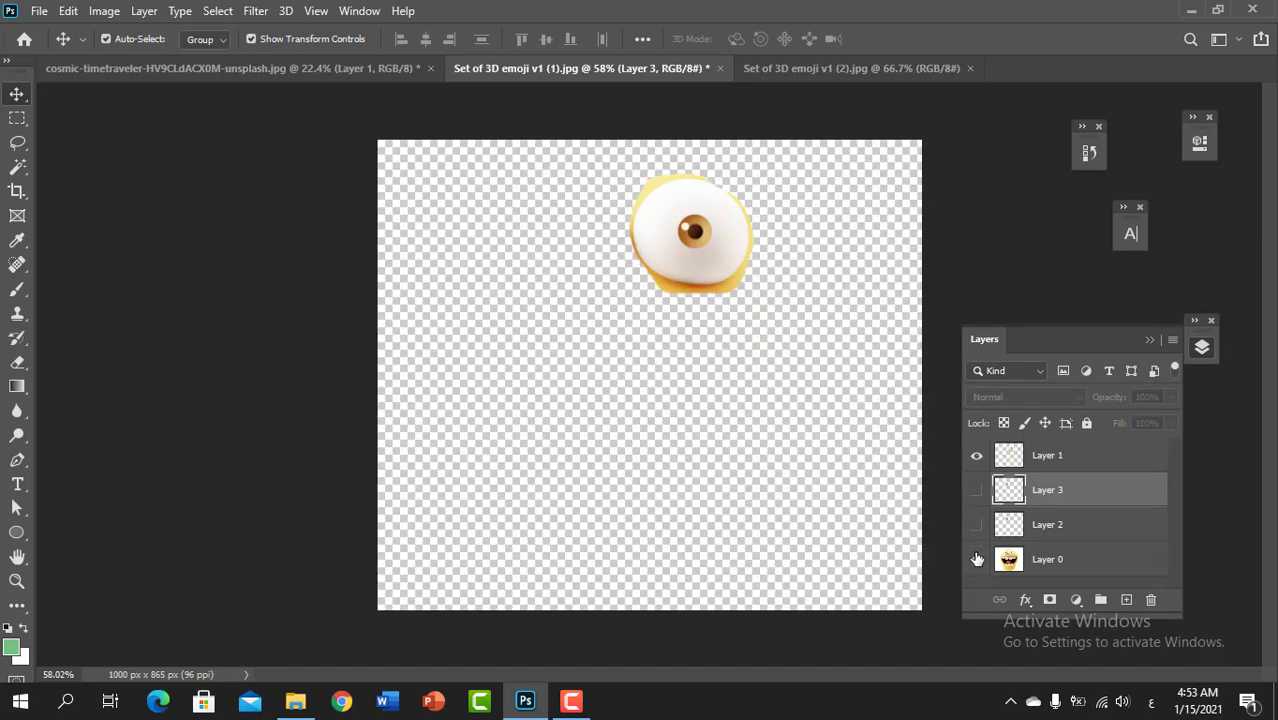
{"action": "left_click", "coordinate": [977, 559]}
{"action": "left_click", "coordinate": [977, 559]}
{"action": "left_click", "coordinate": [977, 559]}
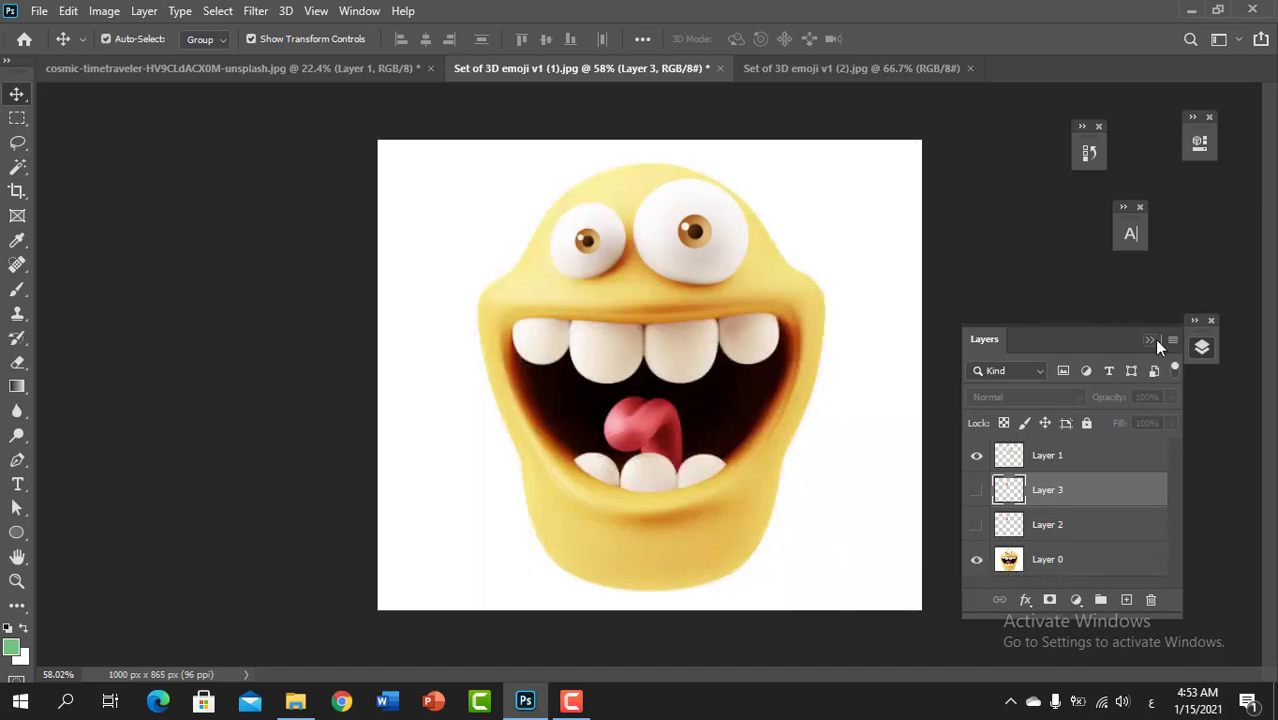
{"action": "left_click", "coordinate": [1148, 341]}
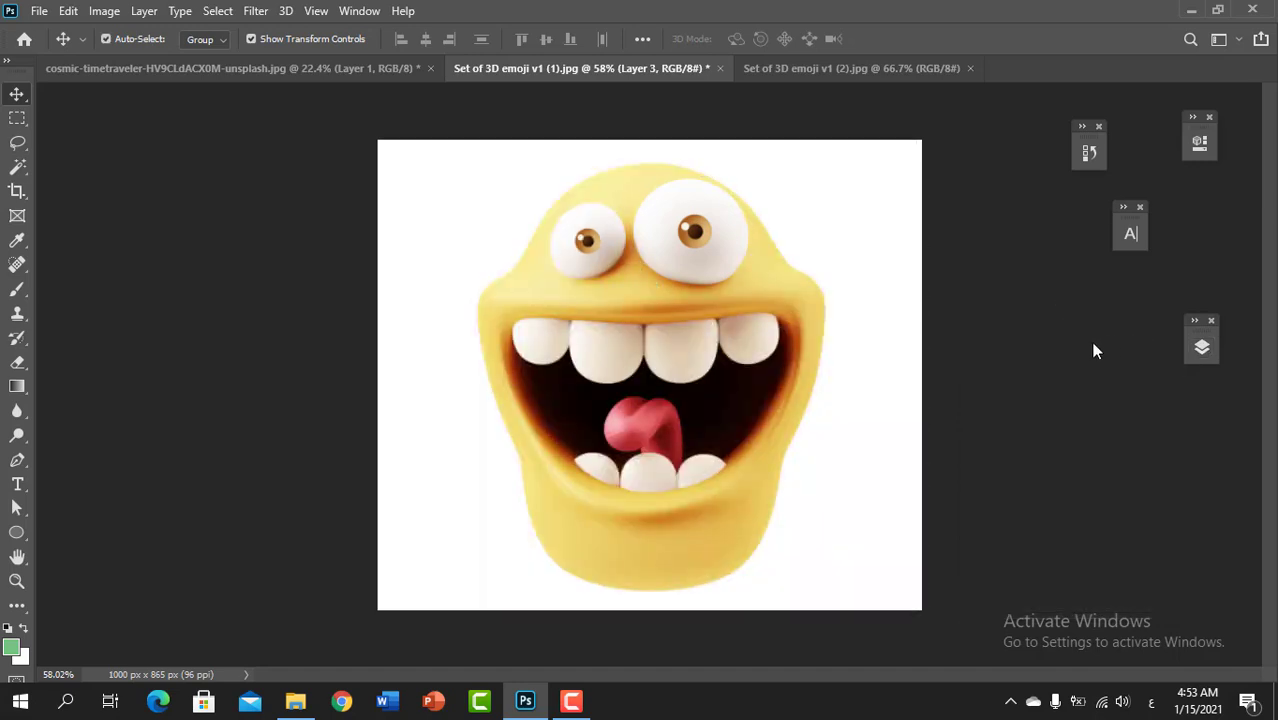